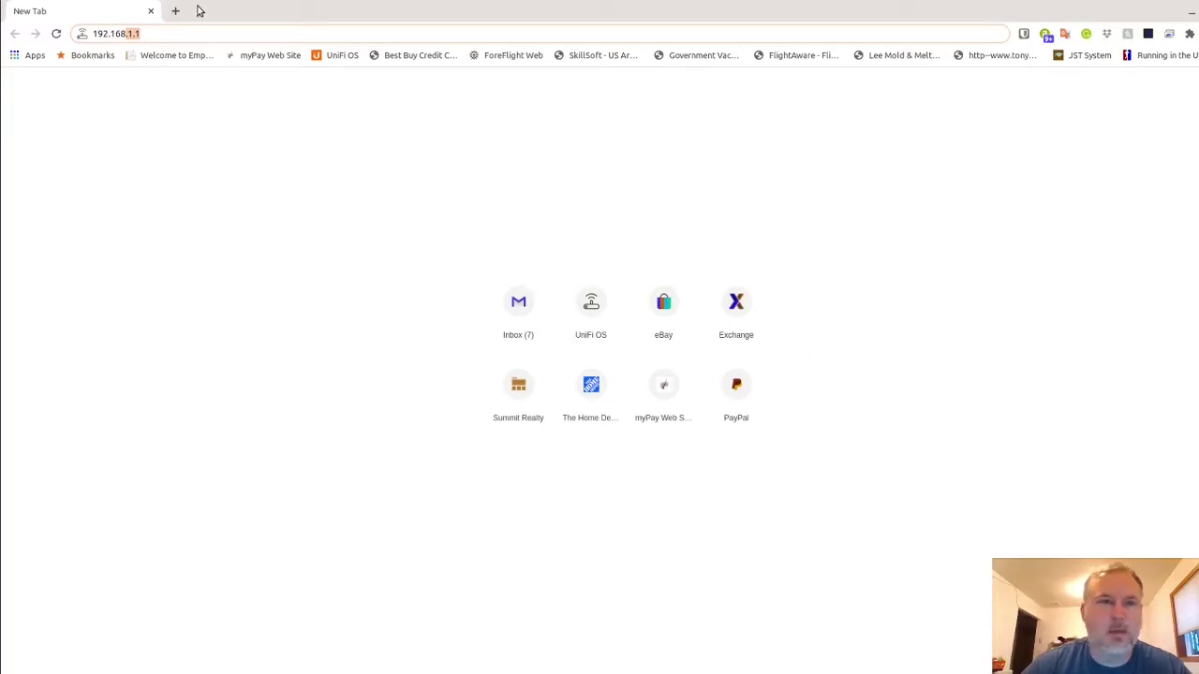
Open the router's firmware recovery page at 192.168.1.1 and start choosing a firmware file to restore
{"action": "left_click", "coordinate": [166, 32]}
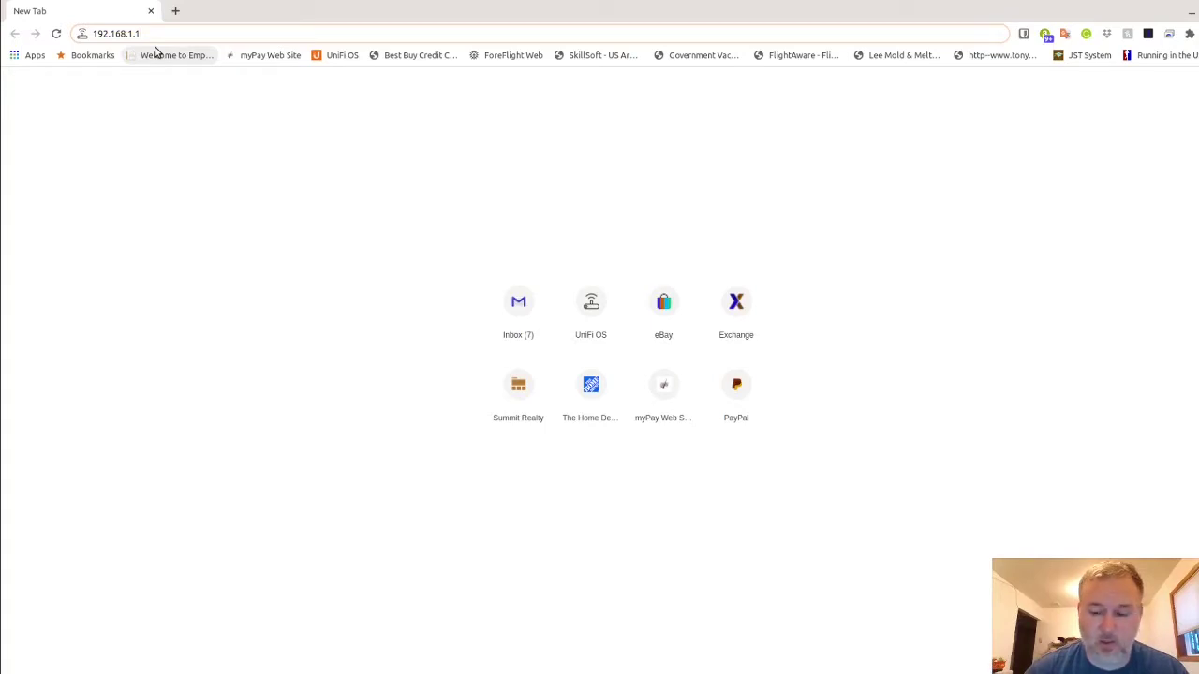
{"action": "key", "text": "Return"}
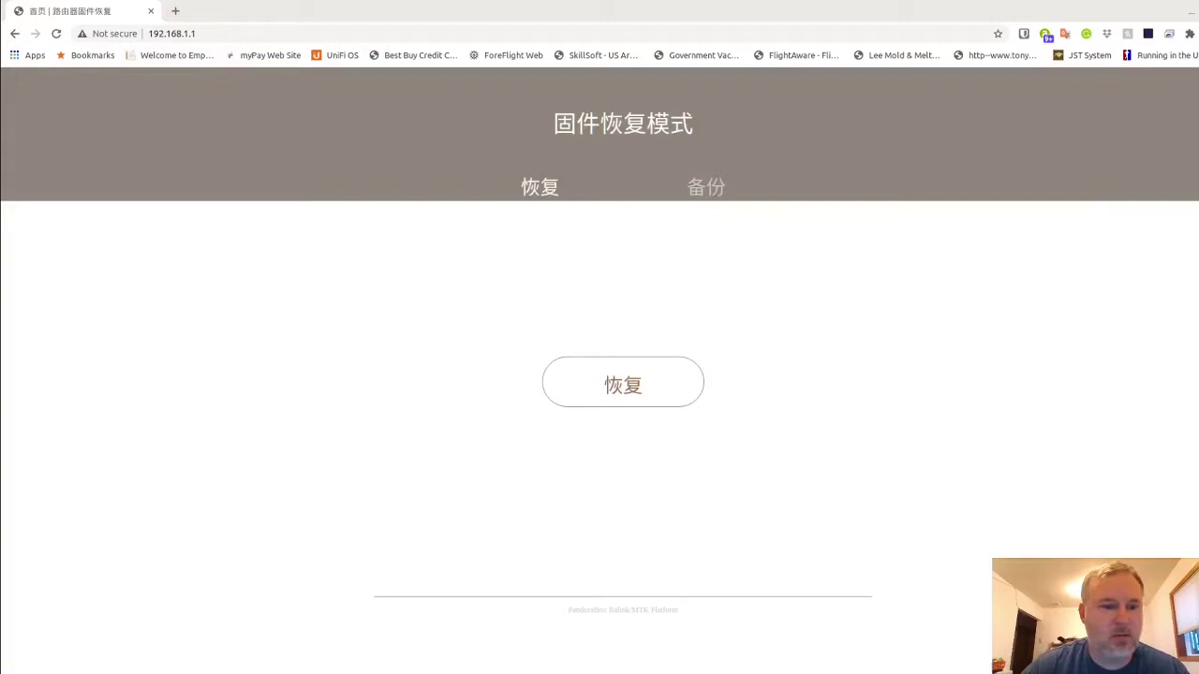
{"action": "left_click", "coordinate": [621, 396]}
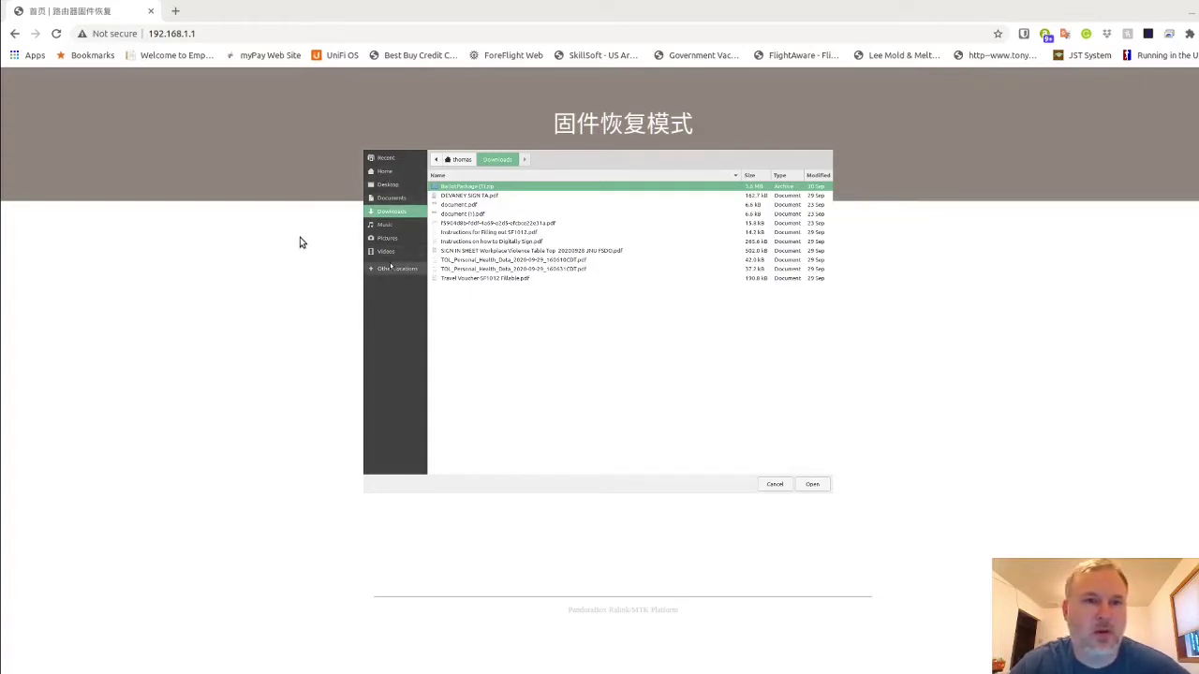
Select openwrt-WG1608-GO2020-06-10-upgrade.bin from the WG1608 folder inside Router Firmware and confirm the firmware recovery
{"action": "left_click", "coordinate": [380, 173]}
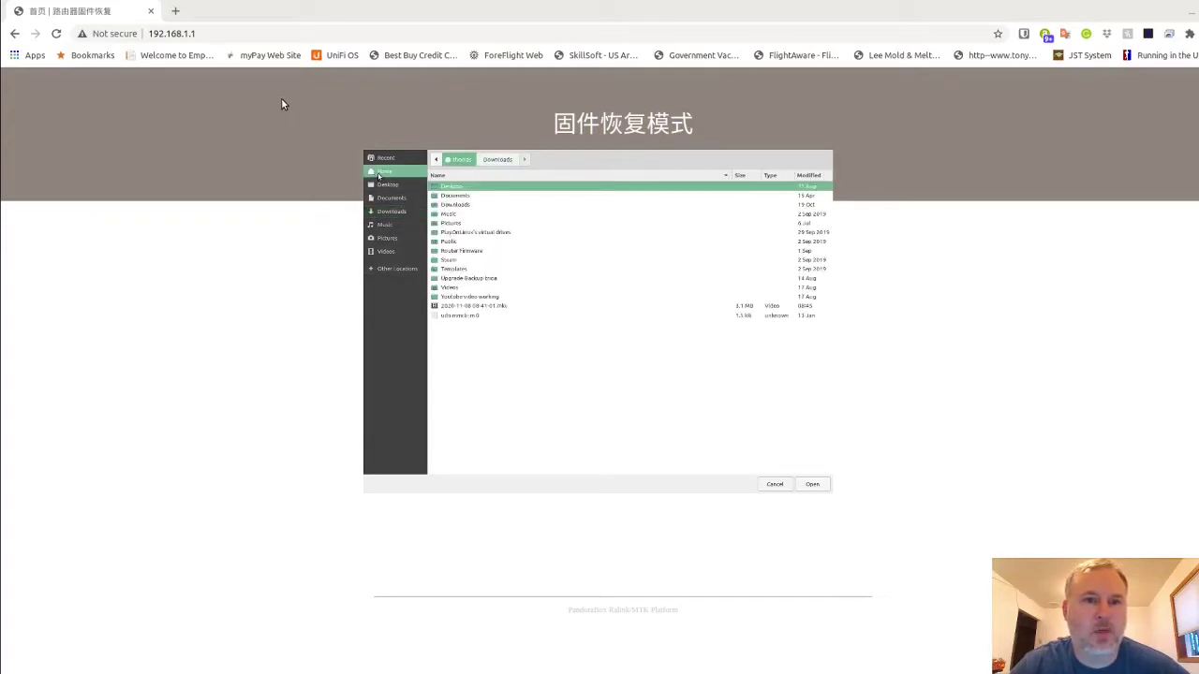
{"action": "double_click", "coordinate": [473, 252]}
{"action": "right_click", "coordinate": [455, 224]}
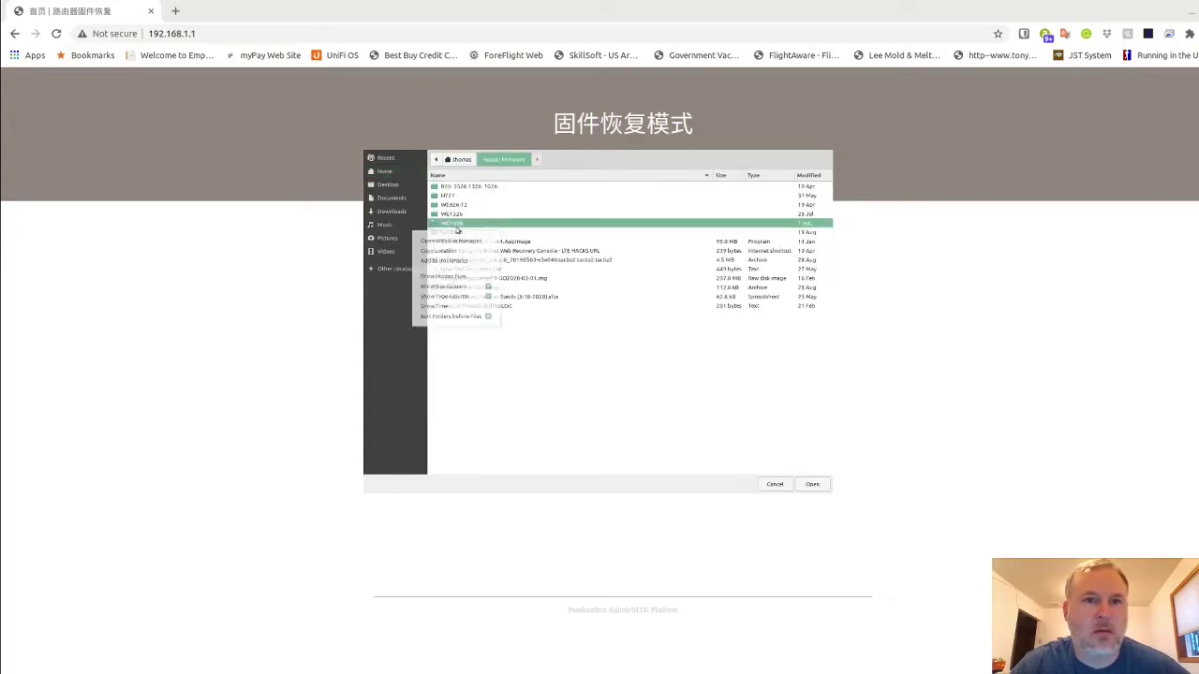
{"action": "key", "text": "Escape"}
{"action": "double_click", "coordinate": [455, 228]}
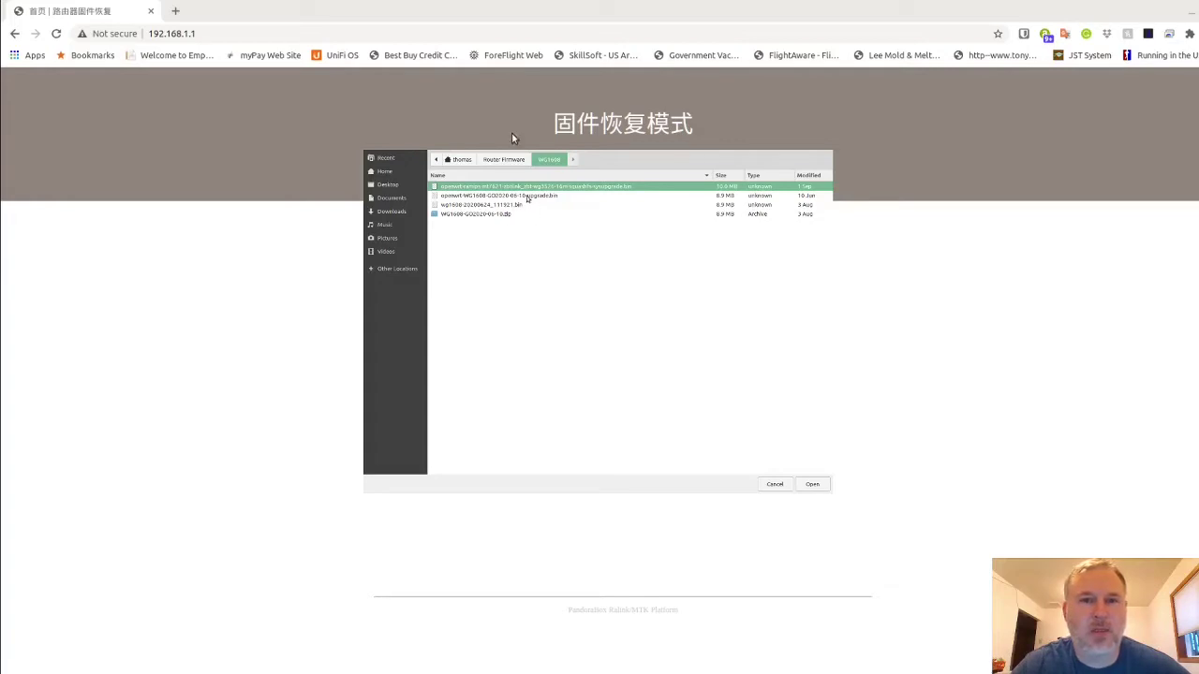
{"action": "left_click", "coordinate": [526, 197]}
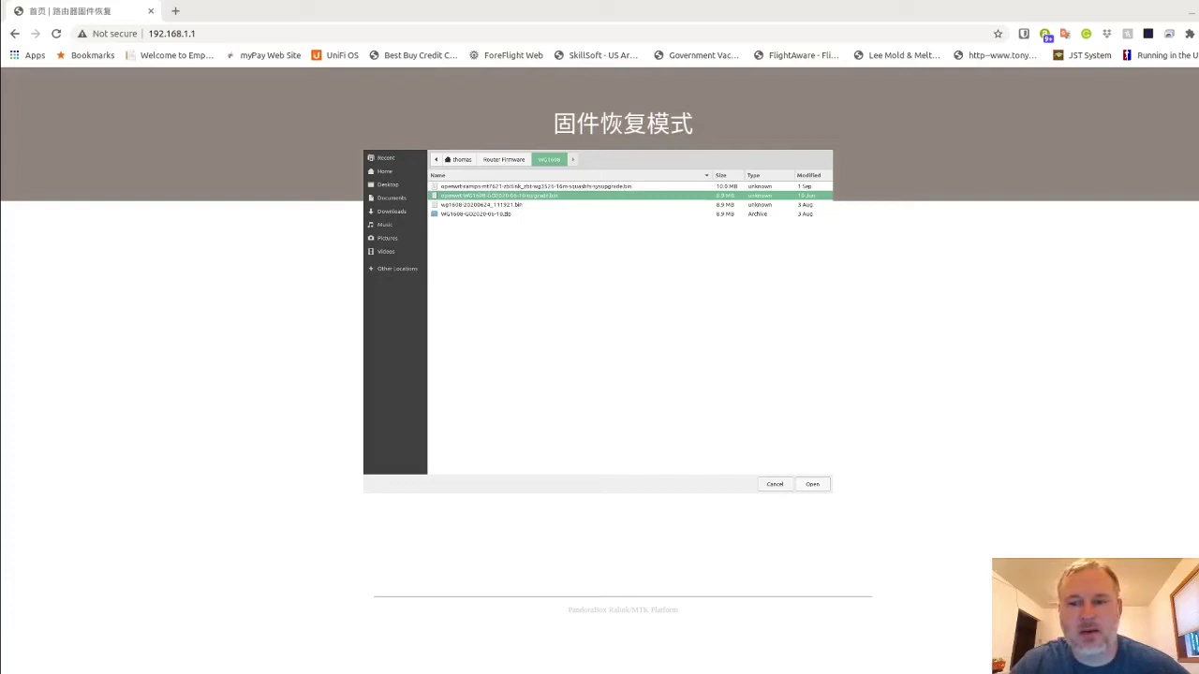
{"action": "left_click", "coordinate": [812, 484]}
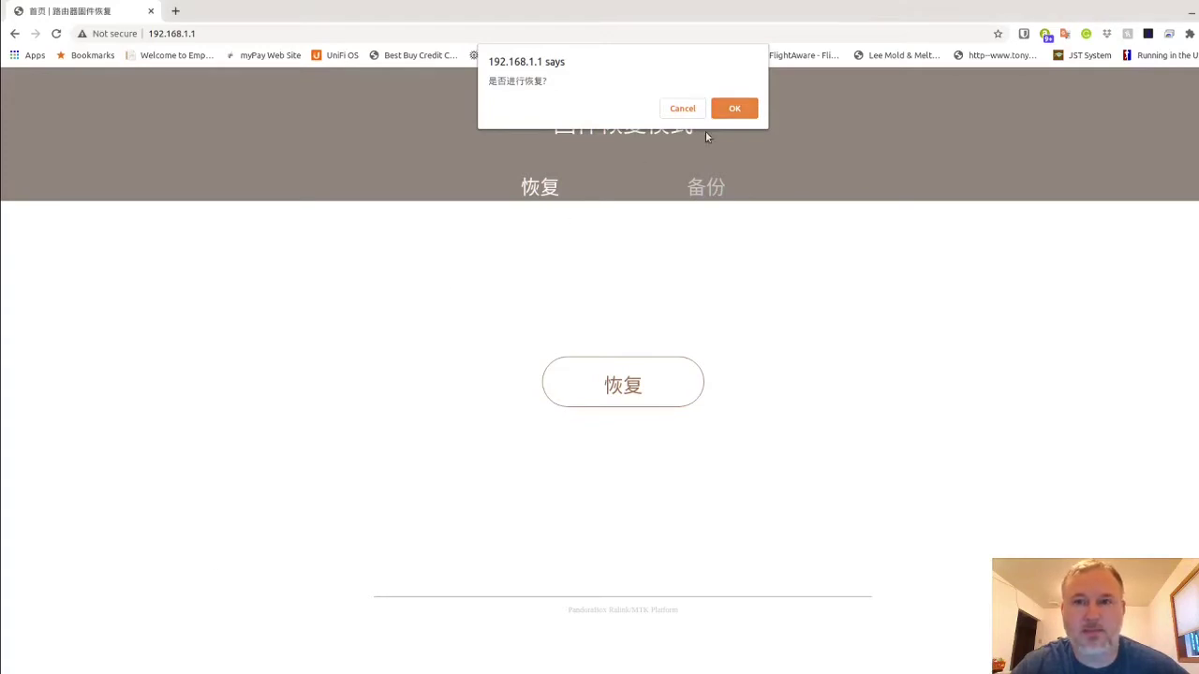
{"action": "left_click", "coordinate": [742, 112]}
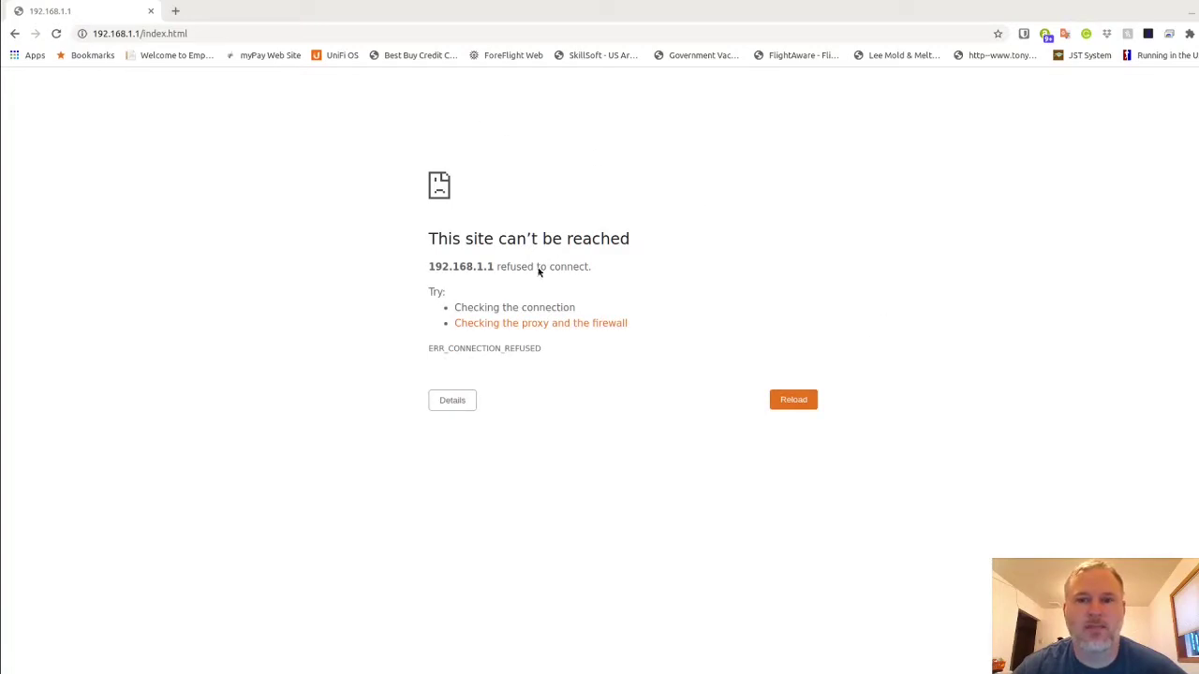
Load the router's web interface at 192.168.1.1/cgi-bin/luci and log in as root with a blank password
{"action": "key", "text": "F5"}
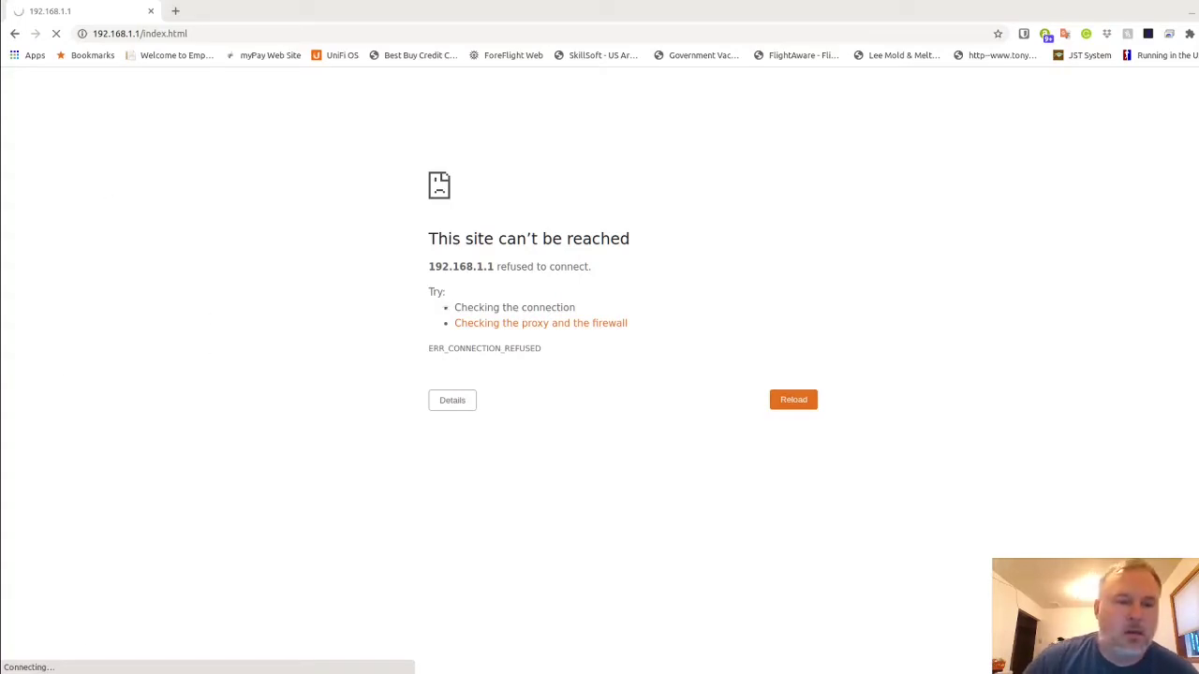
{"action": "left_click", "coordinate": [197, 37]}
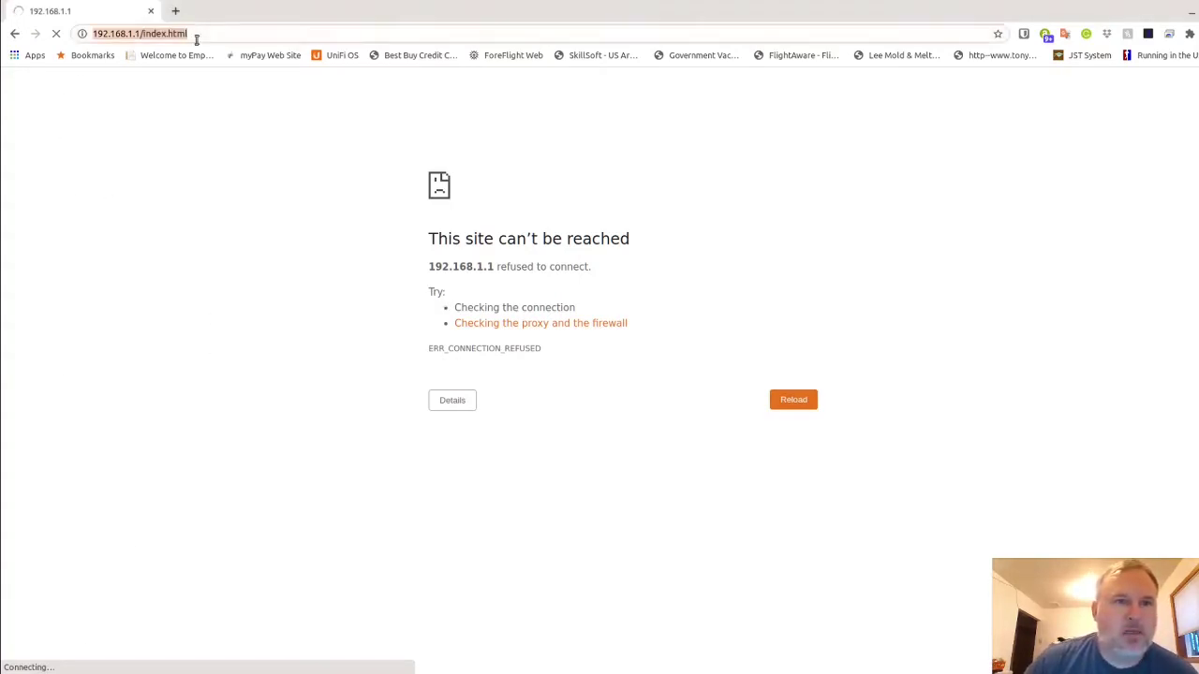
{"action": "type", "text": "192.168."}
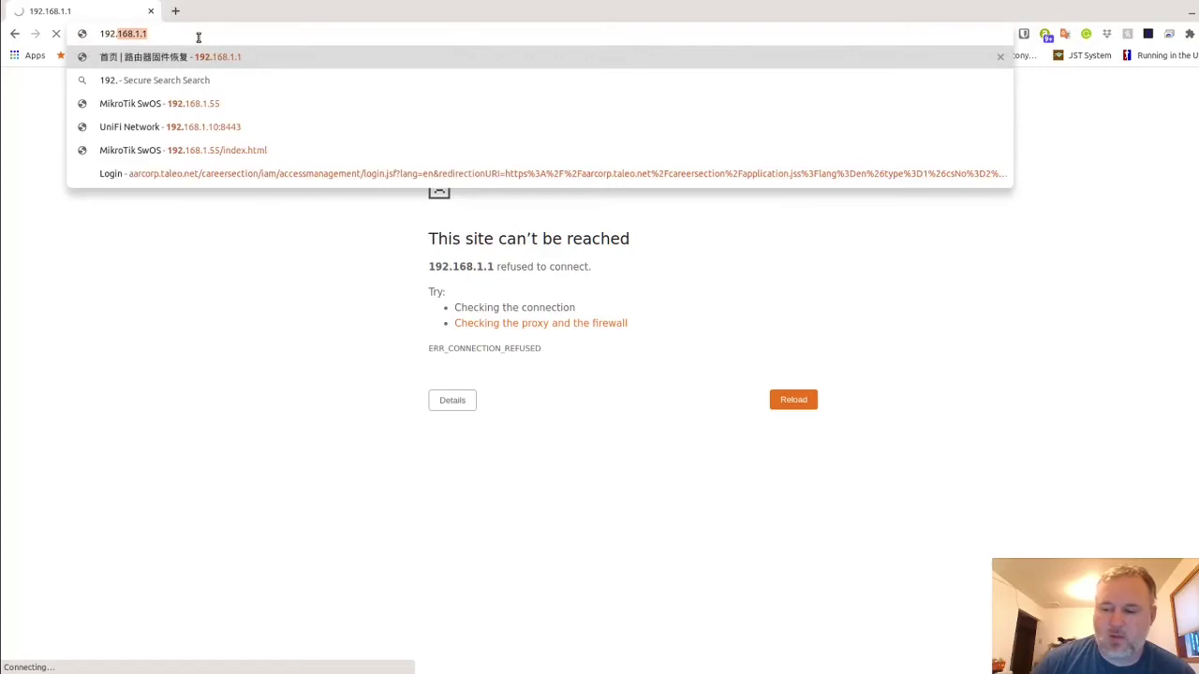
{"action": "type", "text": "1.1/cgi-bin/luci"}
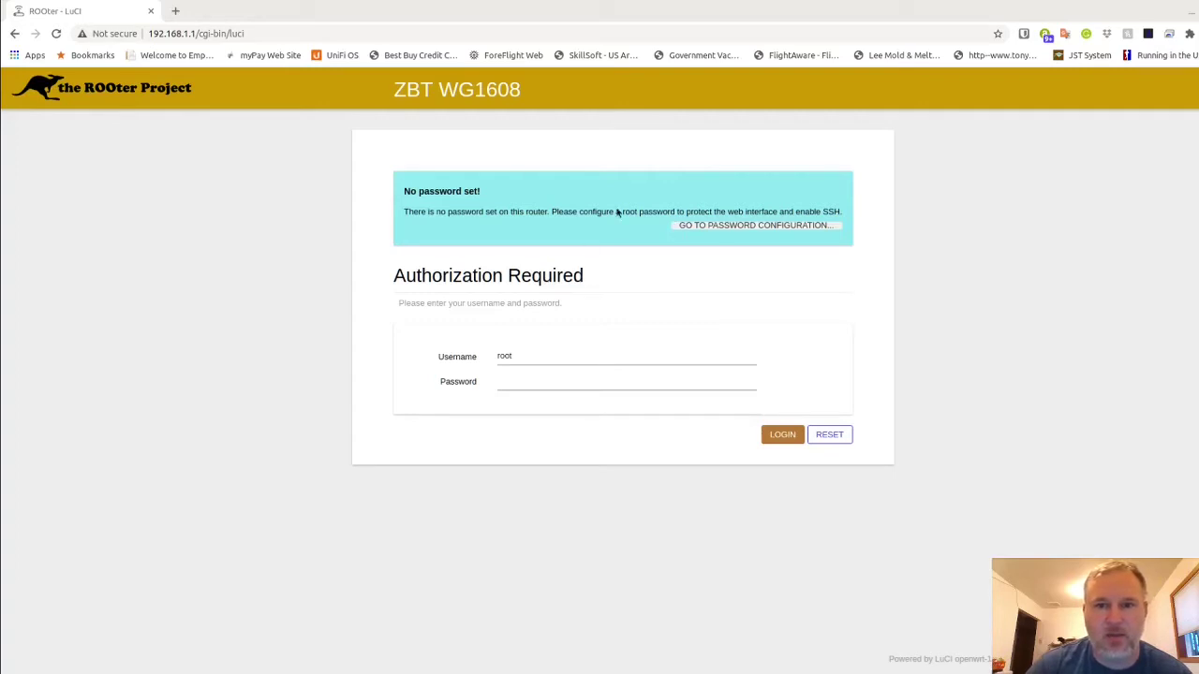
{"action": "left_click", "coordinate": [783, 434]}
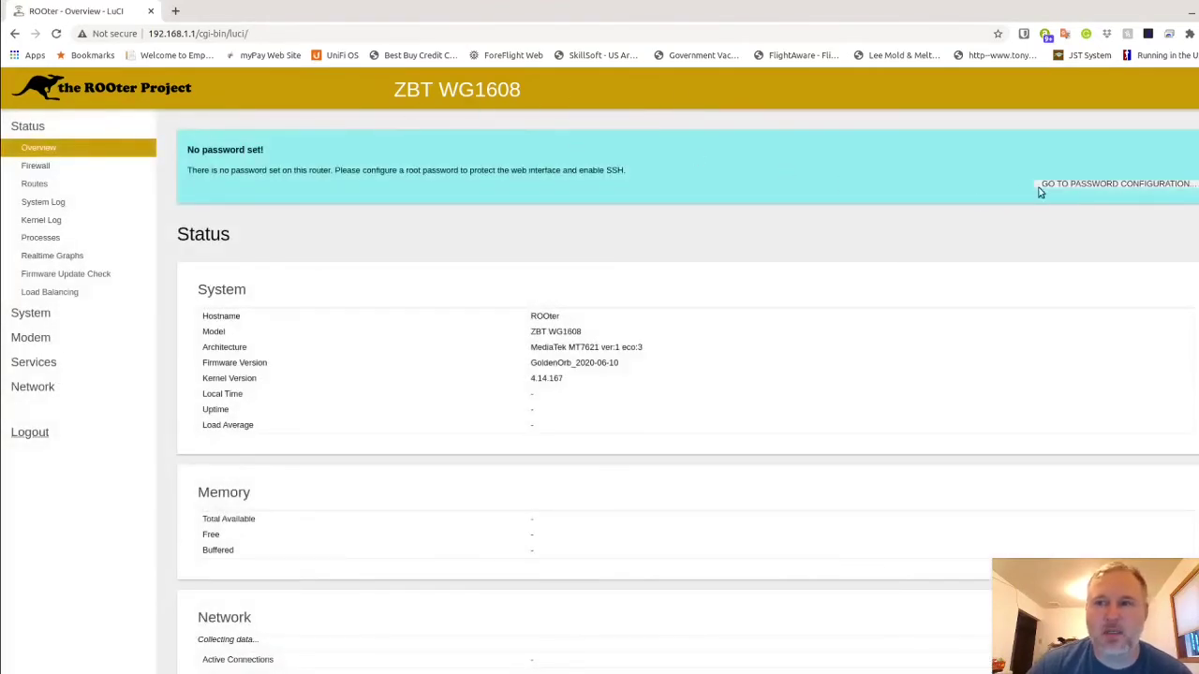
Go to the router's password configuration and enter the new administrator password in both the password and confirmation fields
{"action": "left_click", "coordinate": [1050, 186]}
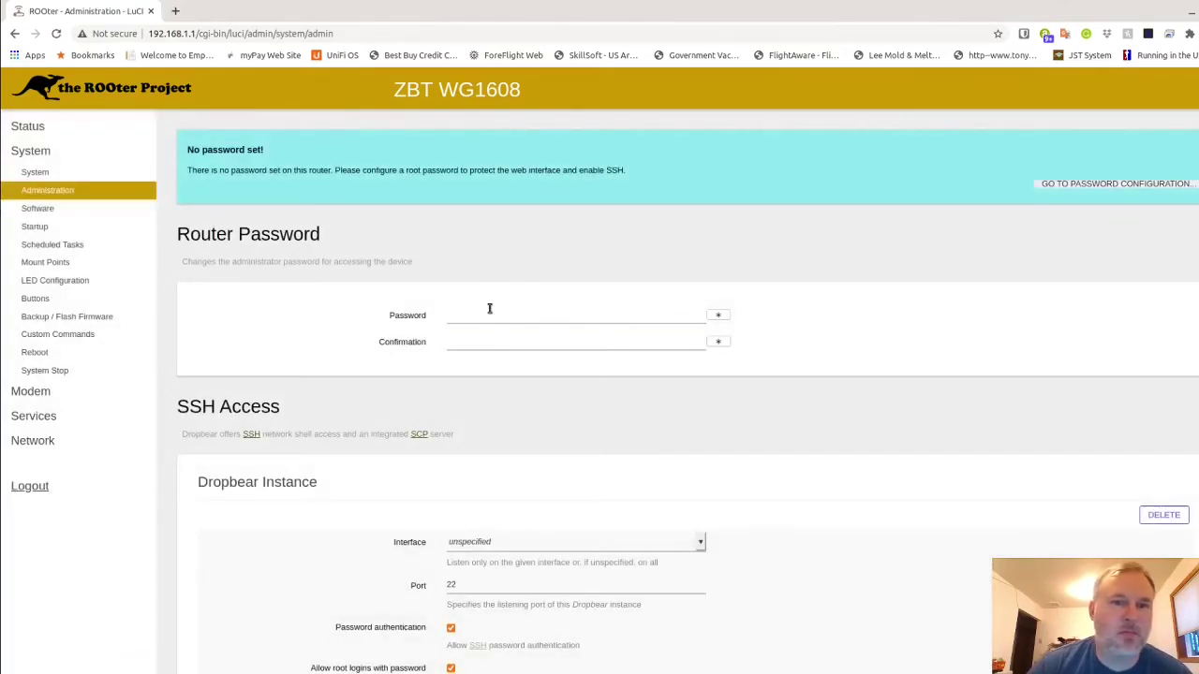
{"action": "left_click", "coordinate": [489, 310]}
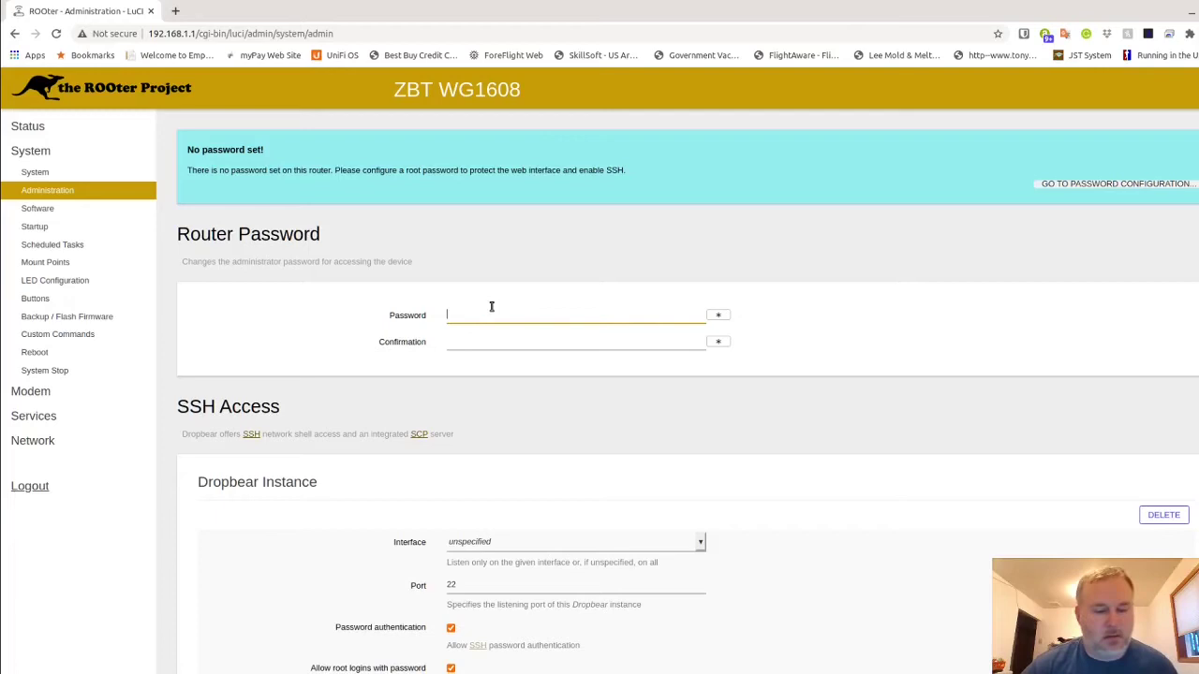
{"action": "type", "text": "•"}
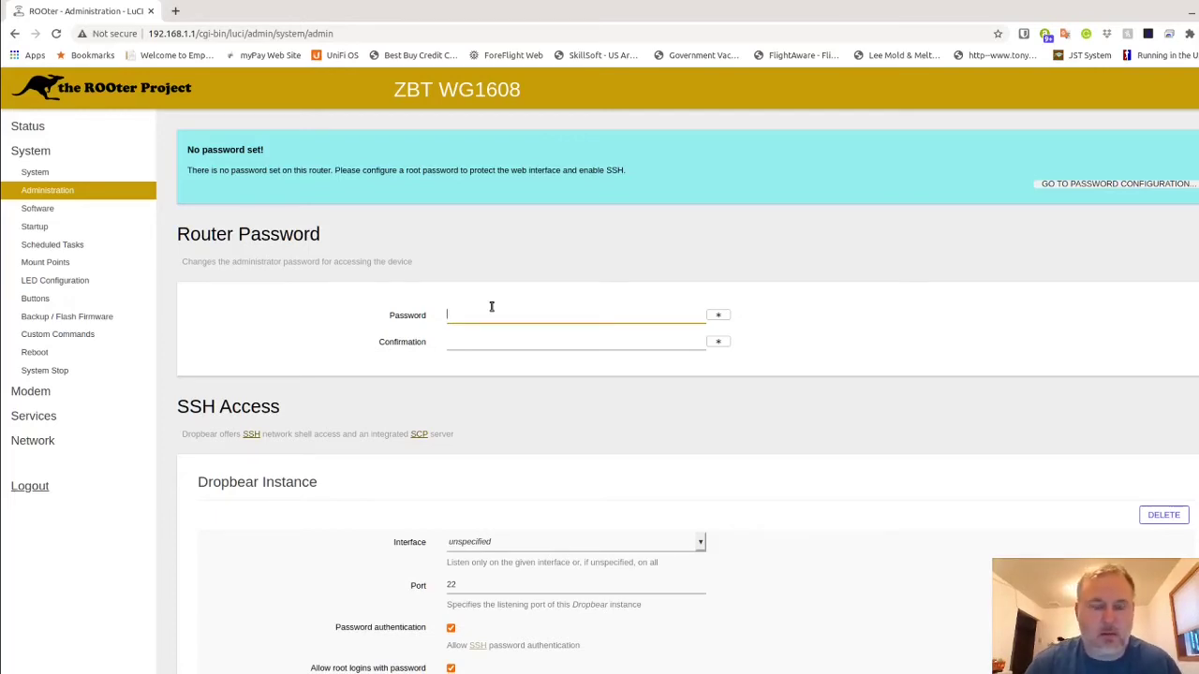
{"action": "type", "text": "••••"}
{"action": "key", "text": "Tab"}
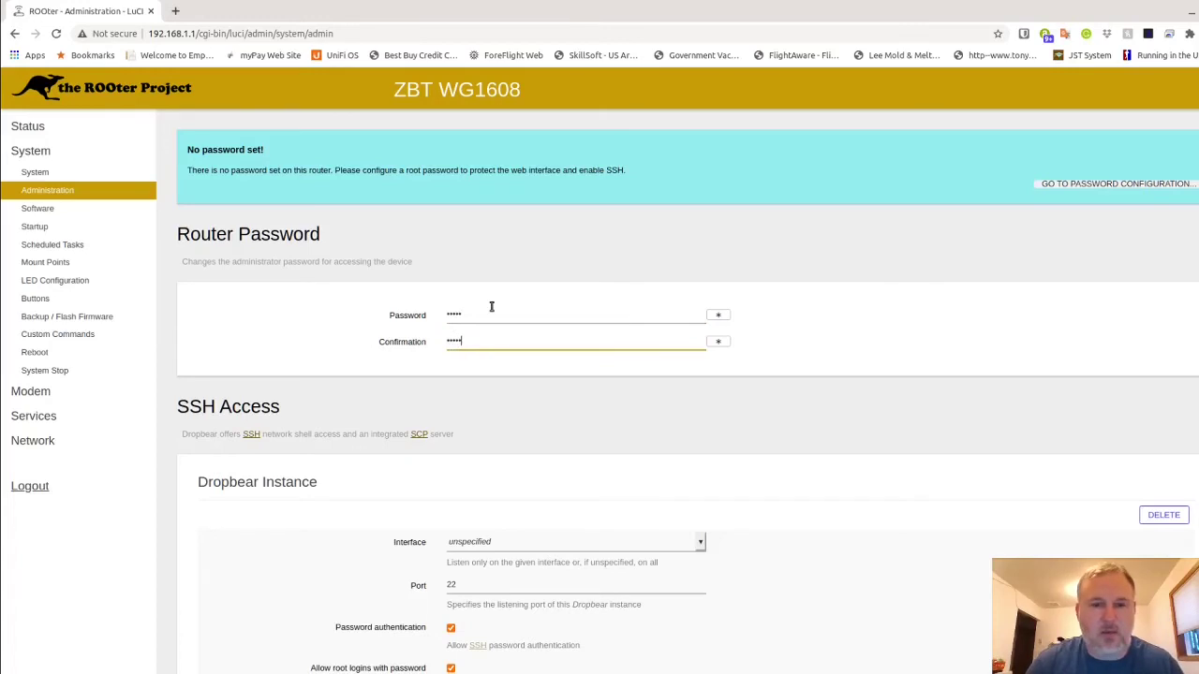
{"action": "type", "text": "•••••"}
Set the Dropbear SSH instance's interface to lan, save the administration settings and reload the page
{"action": "scroll", "coordinate": [578, 348], "scroll_direction": "down", "scroll_amount": 3}
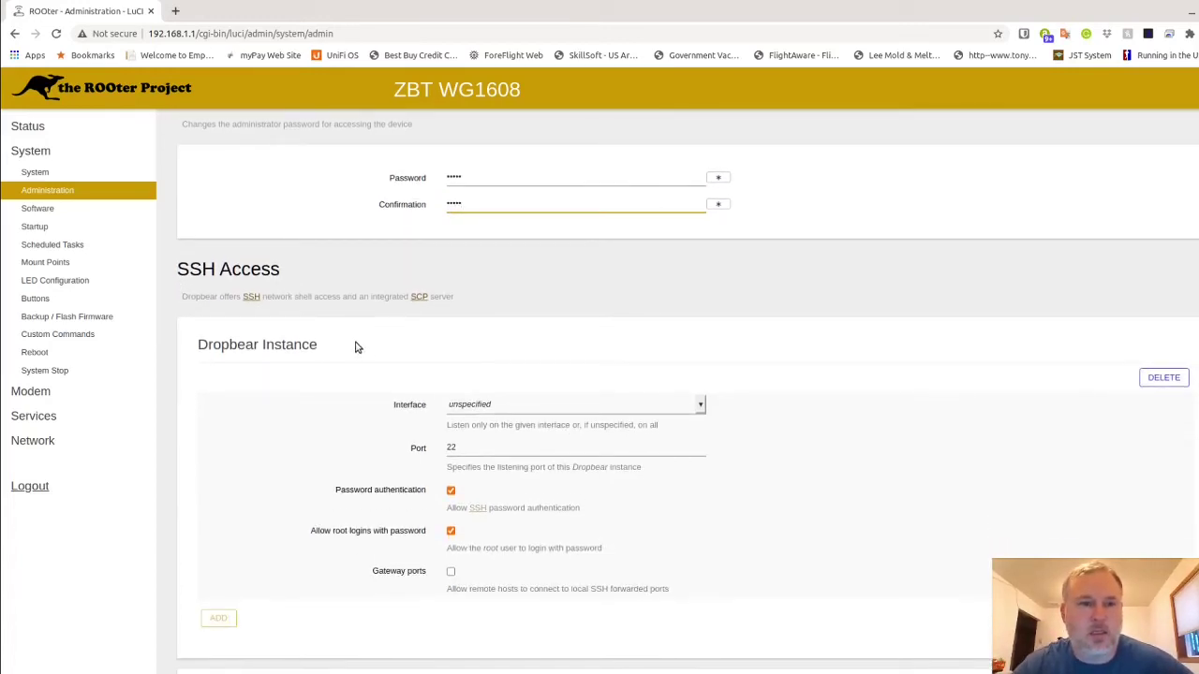
{"action": "left_click", "coordinate": [468, 401]}
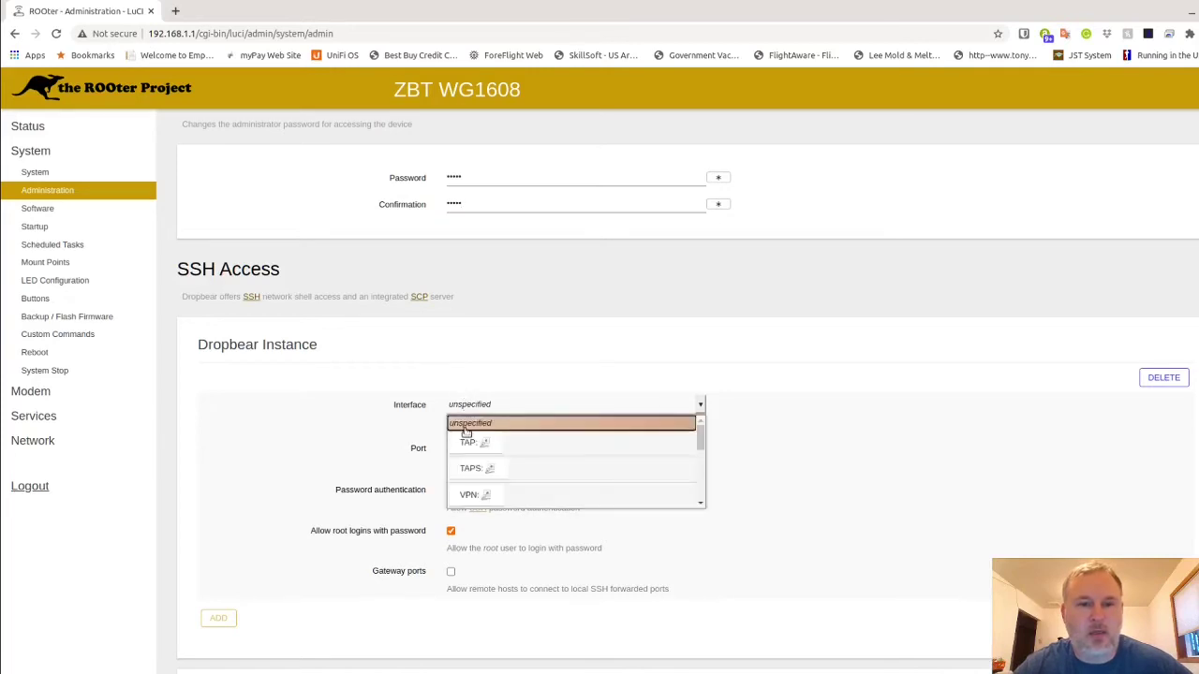
{"action": "scroll", "coordinate": [489, 480], "scroll_direction": "up", "scroll_amount": 3}
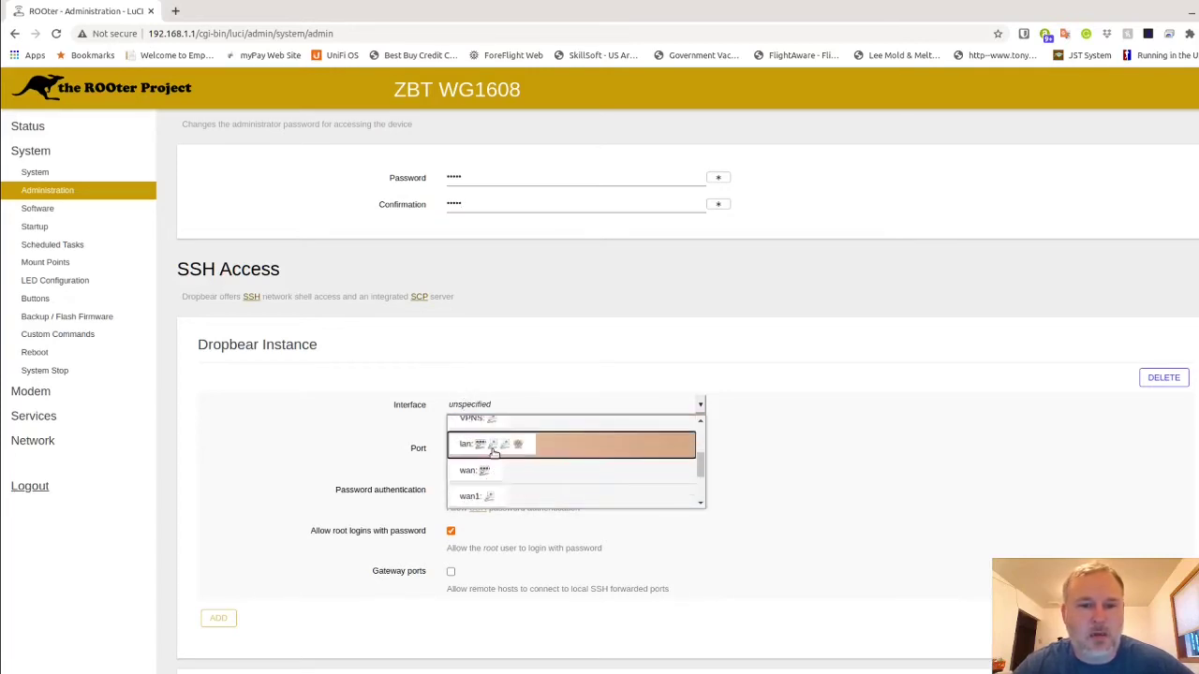
{"action": "left_click", "coordinate": [488, 443]}
{"action": "scroll", "coordinate": [889, 448], "scroll_direction": "down", "scroll_amount": 4}
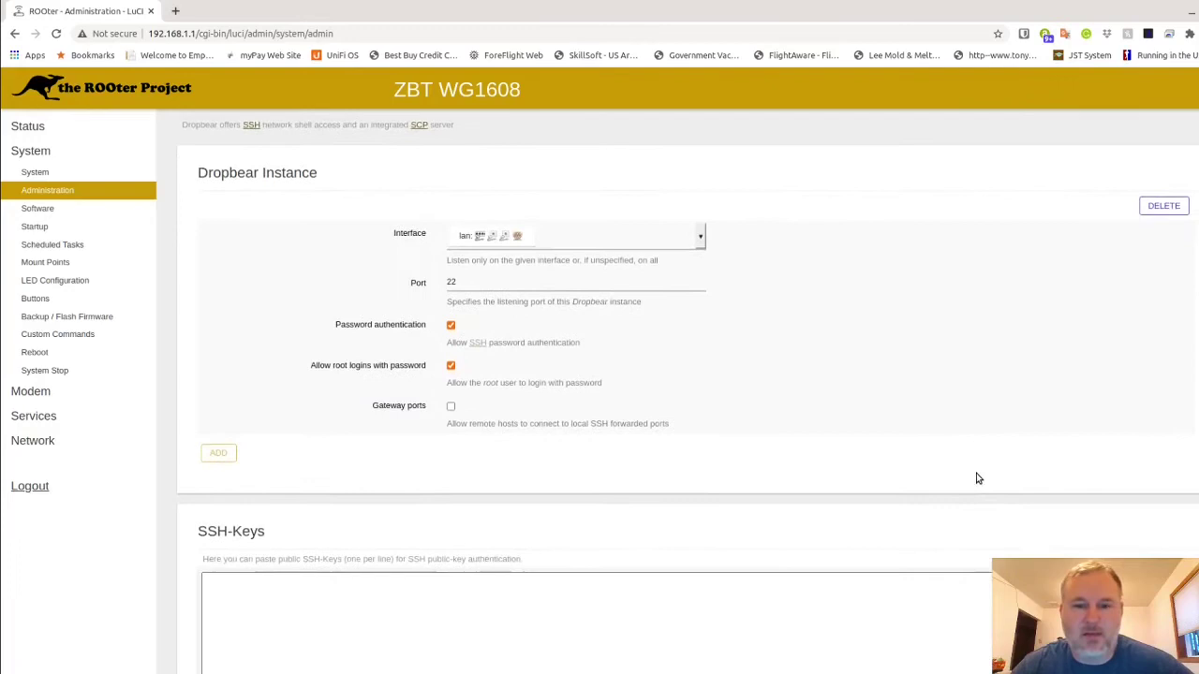
{"action": "key", "text": "F5"}
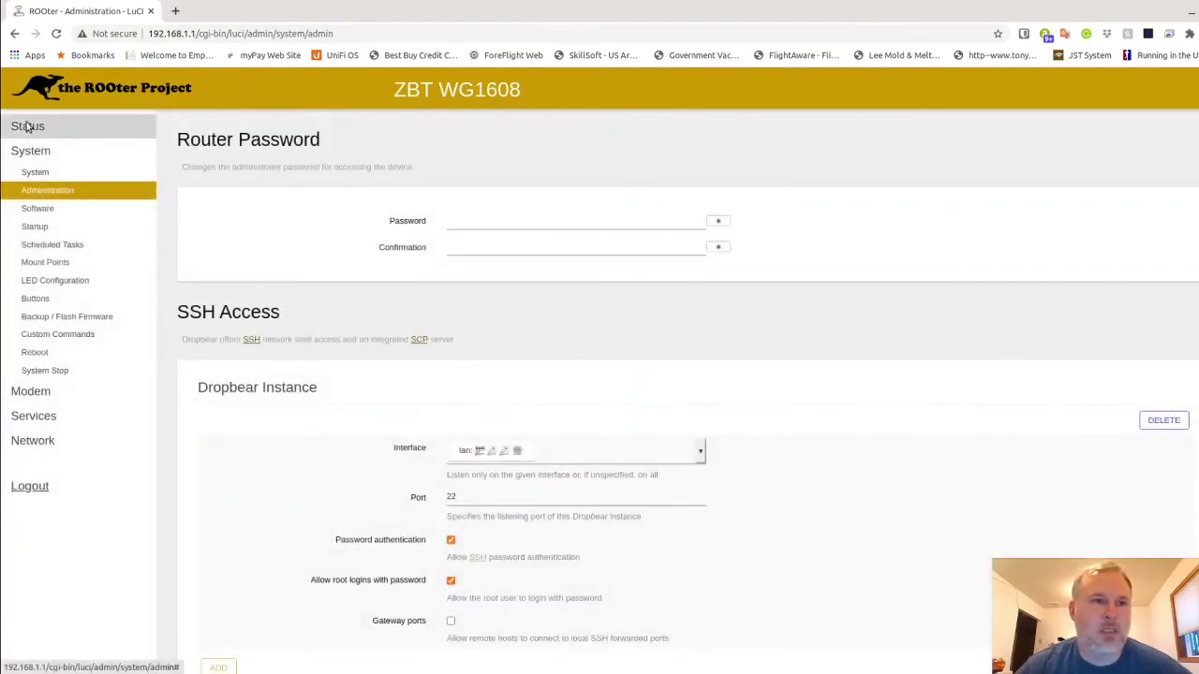
Examine the router's status overview, including the system, memory, network, DHCP leases, wireless and MWAN interface sections
{"action": "left_click", "coordinate": [27, 125]}
{"action": "left_click", "coordinate": [33, 147]}
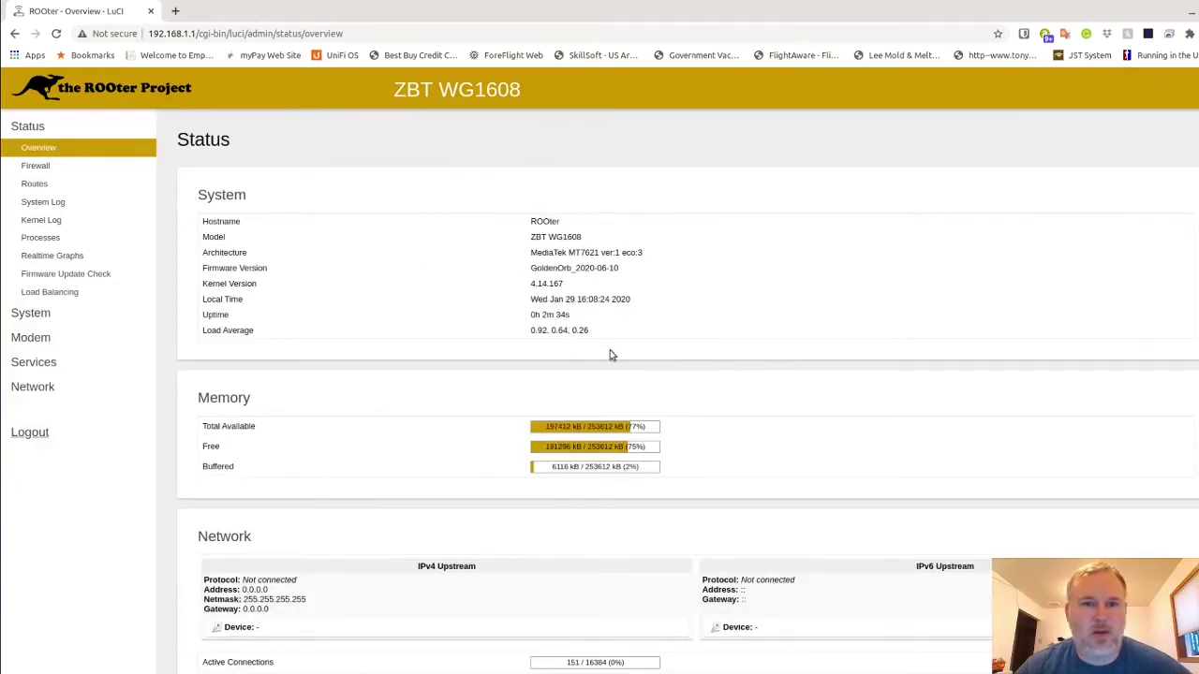
{"action": "scroll", "coordinate": [731, 366], "scroll_direction": "down", "scroll_amount": 5}
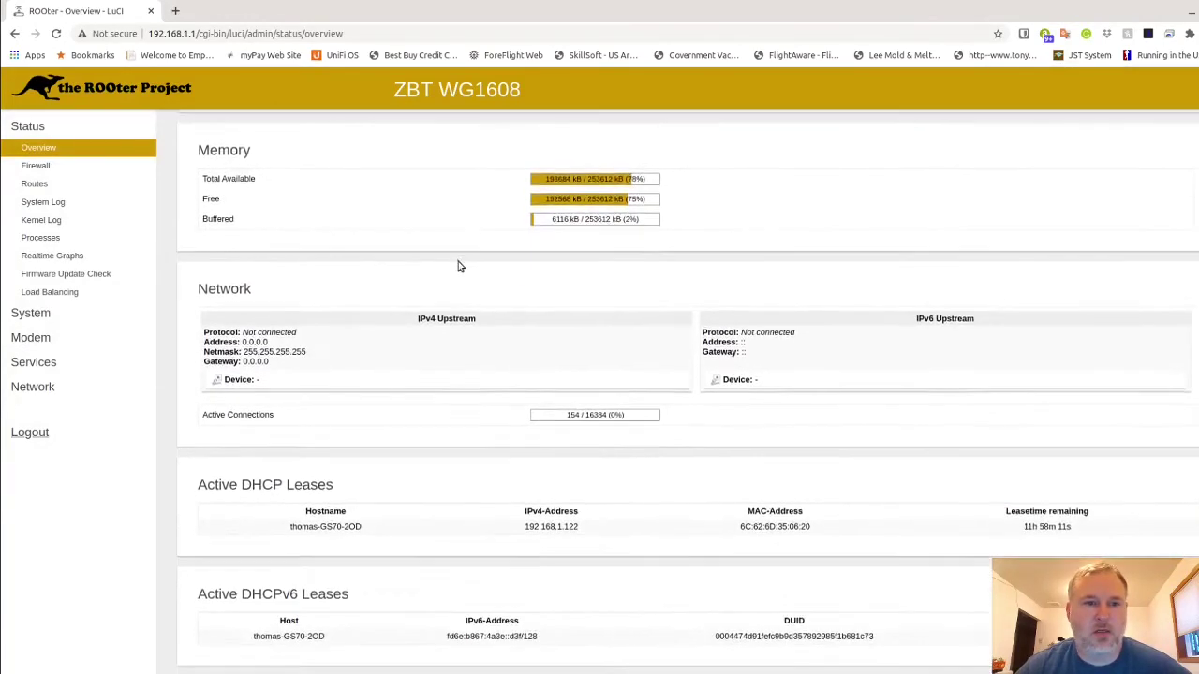
{"action": "scroll", "coordinate": [458, 267], "scroll_direction": "down", "scroll_amount": 1}
{"action": "scroll", "coordinate": [298, 271], "scroll_direction": "down", "scroll_amount": 1}
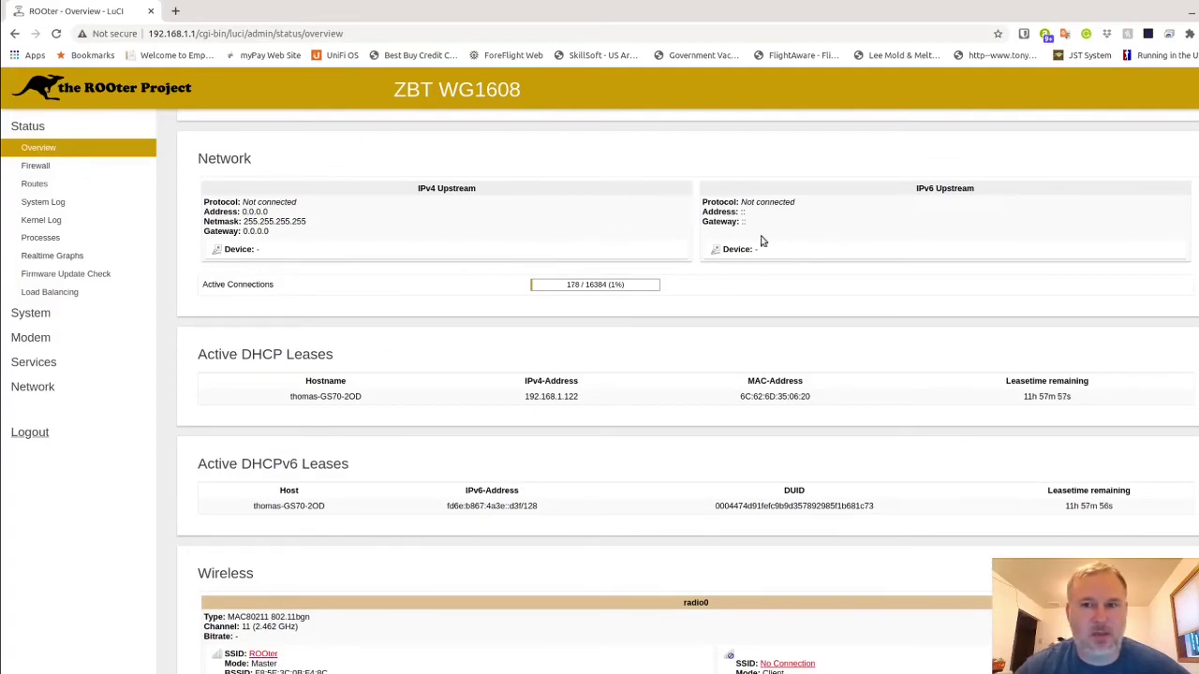
{"action": "scroll", "coordinate": [784, 253], "scroll_direction": "down", "scroll_amount": 2}
{"action": "scroll", "coordinate": [784, 262], "scroll_direction": "down", "scroll_amount": 1}
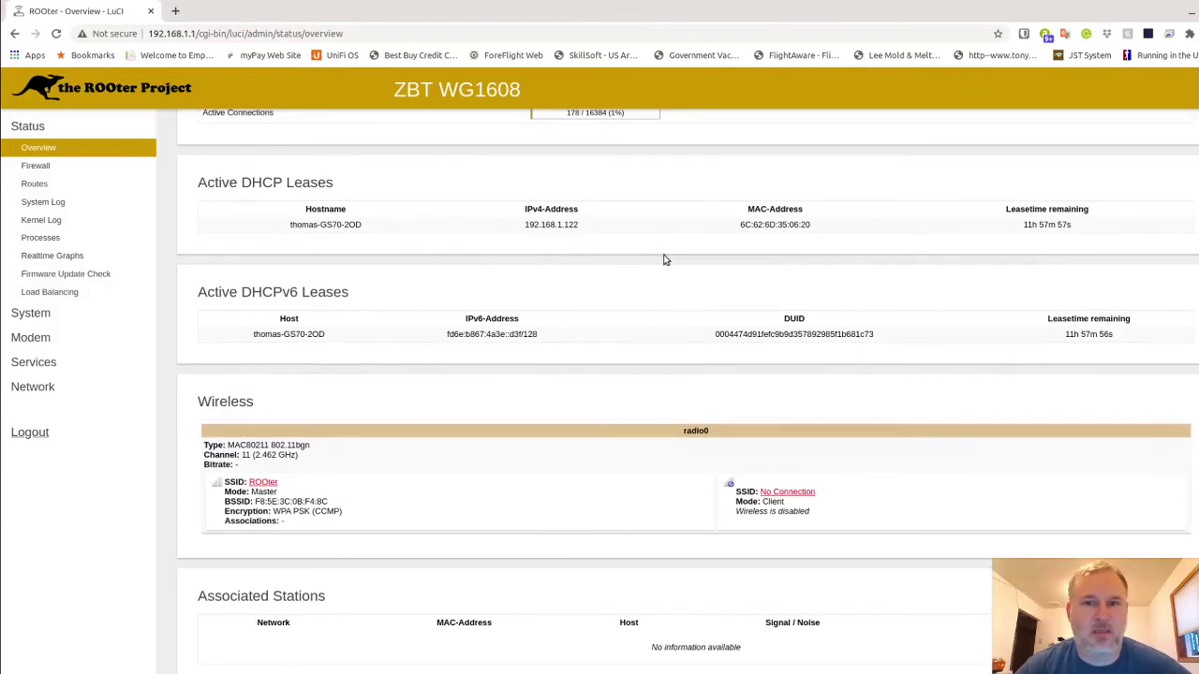
{"action": "scroll", "coordinate": [789, 281], "scroll_direction": "down", "scroll_amount": 2}
{"action": "scroll", "coordinate": [789, 281], "scroll_direction": "down", "scroll_amount": 4}
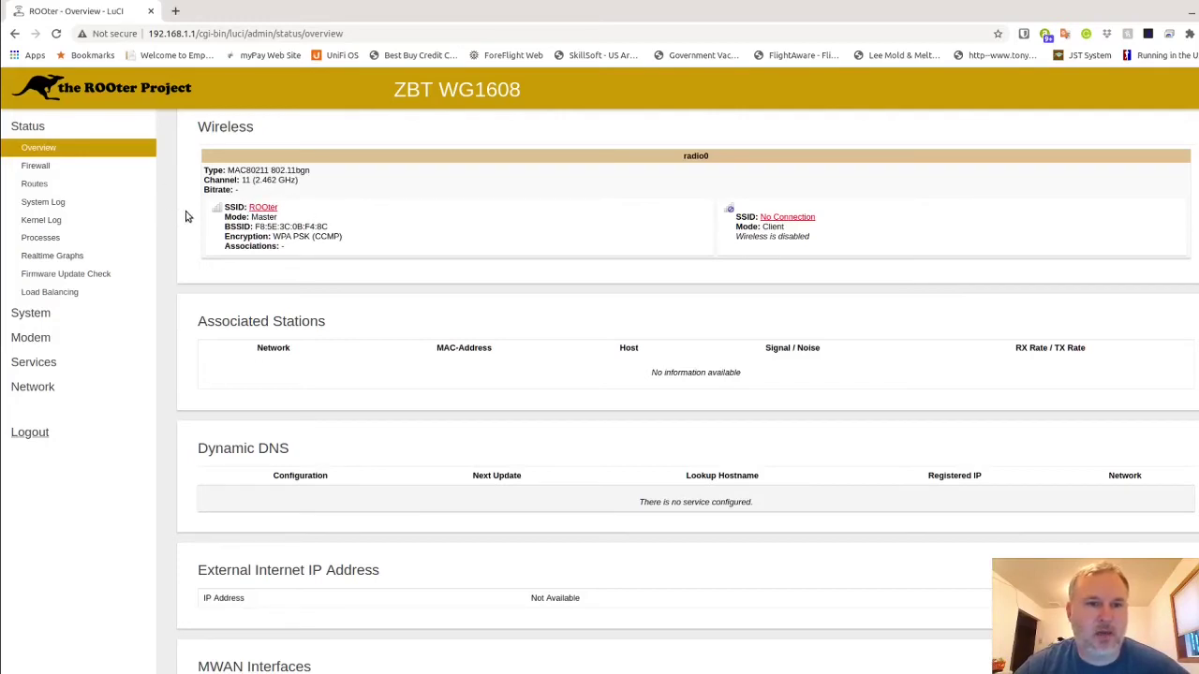
{"action": "scroll", "coordinate": [187, 216], "scroll_direction": "down", "scroll_amount": 1}
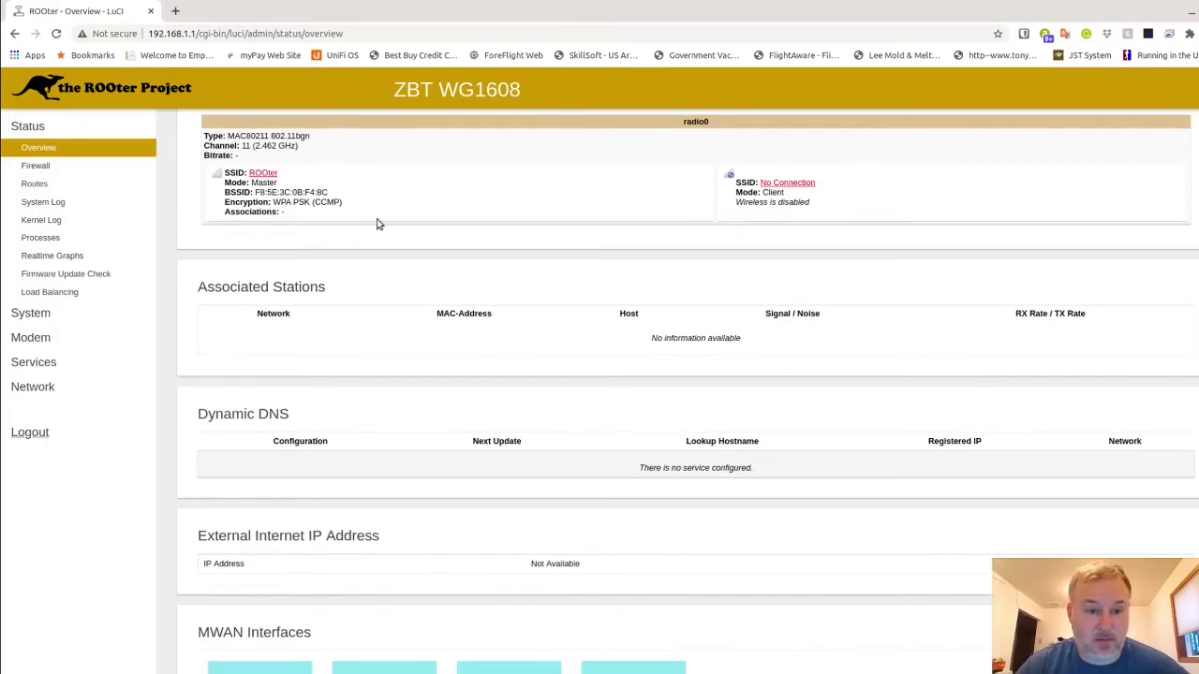
{"action": "scroll", "coordinate": [378, 229], "scroll_direction": "down", "scroll_amount": 3}
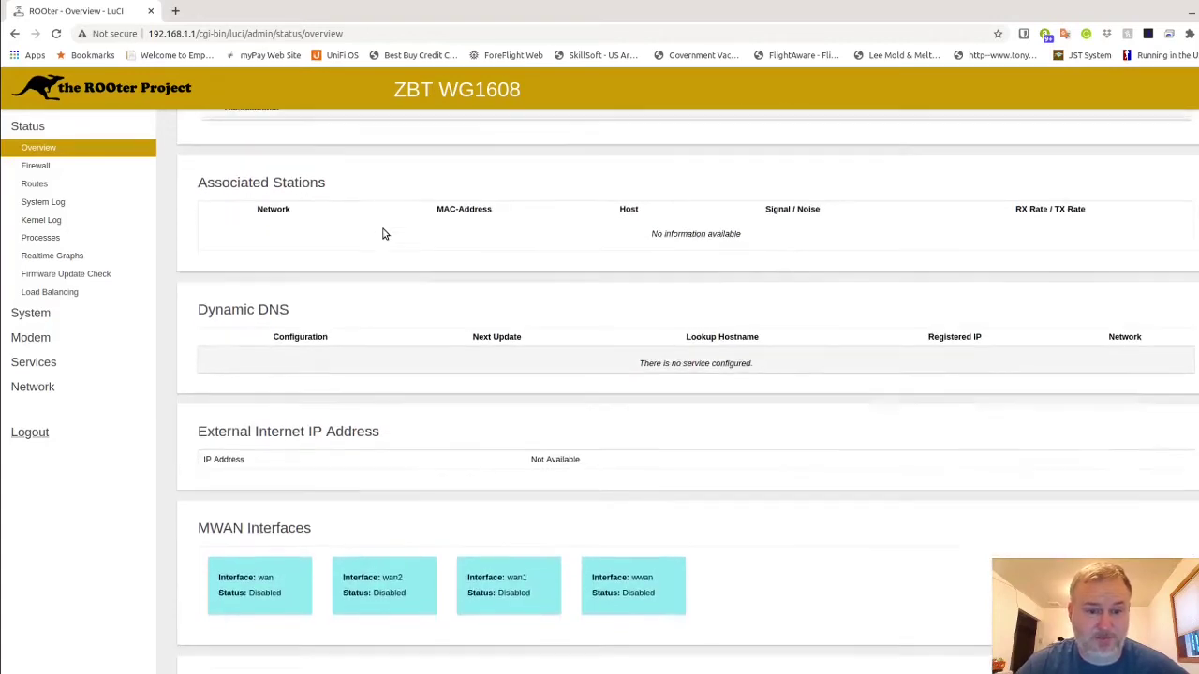
{"action": "scroll", "coordinate": [379, 239], "scroll_direction": "down", "scroll_amount": 1}
{"action": "scroll", "coordinate": [379, 239], "scroll_direction": "up", "scroll_amount": 4}
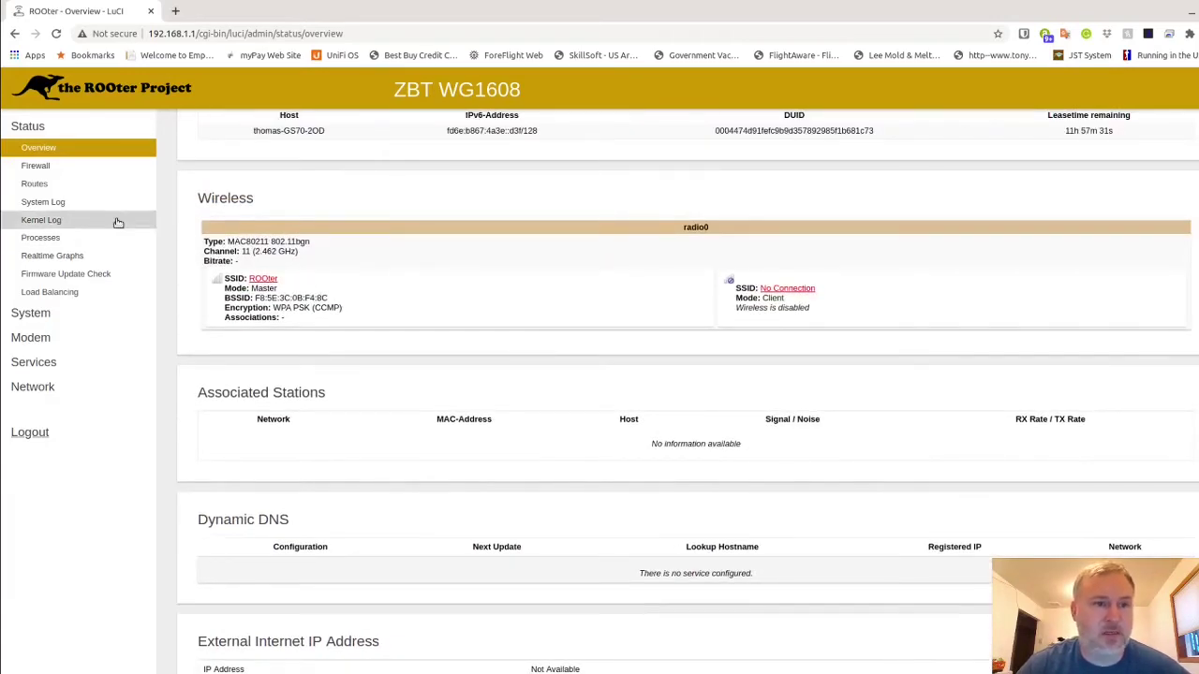
Review the firewall status chains and view the load balancing status of the MWAN interfaces
{"action": "left_click", "coordinate": [95, 168]}
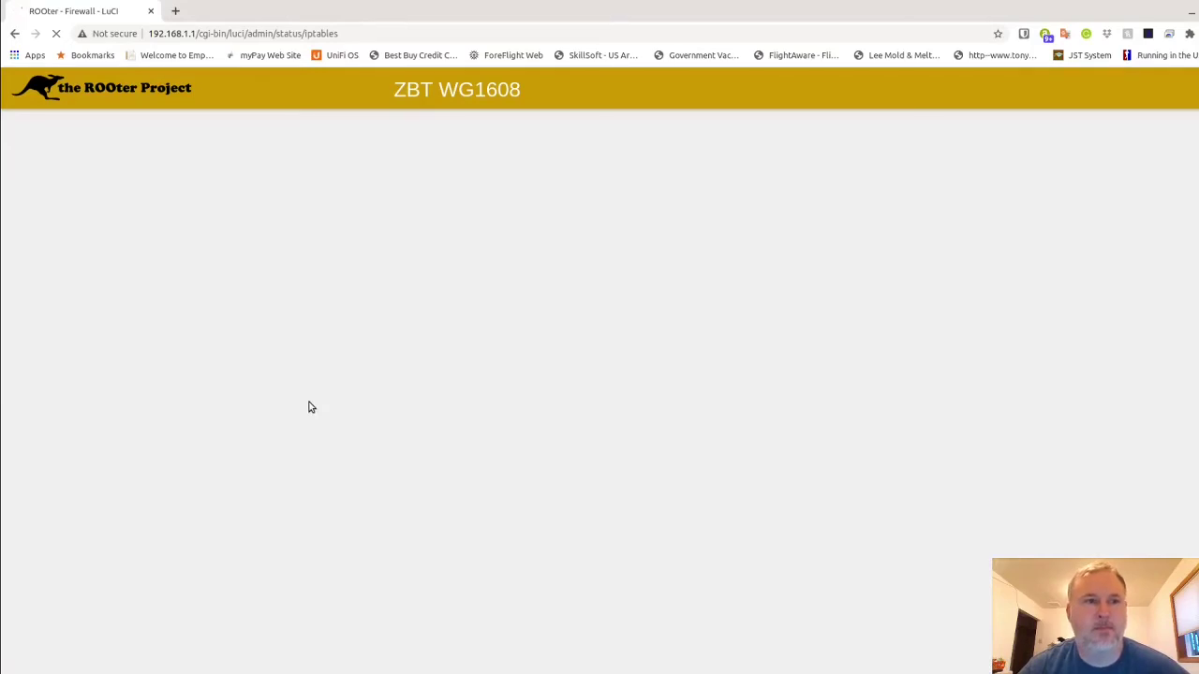
{"action": "scroll", "coordinate": [344, 290], "scroll_direction": "down", "scroll_amount": 3}
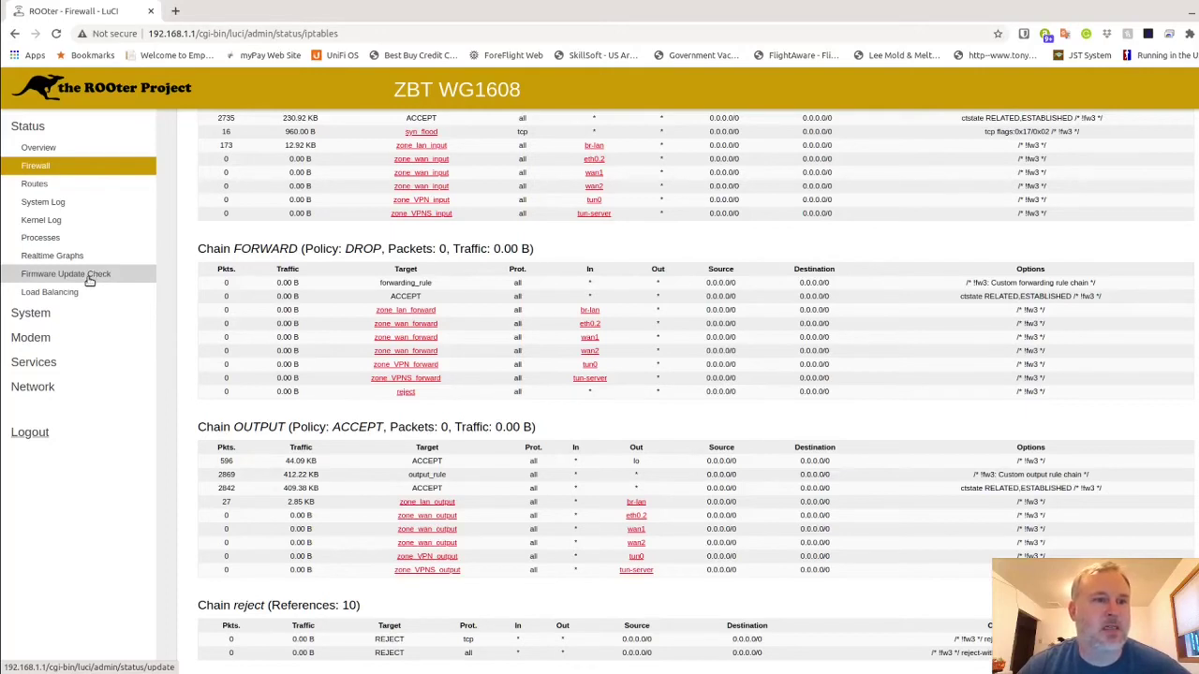
{"action": "left_click", "coordinate": [83, 285]}
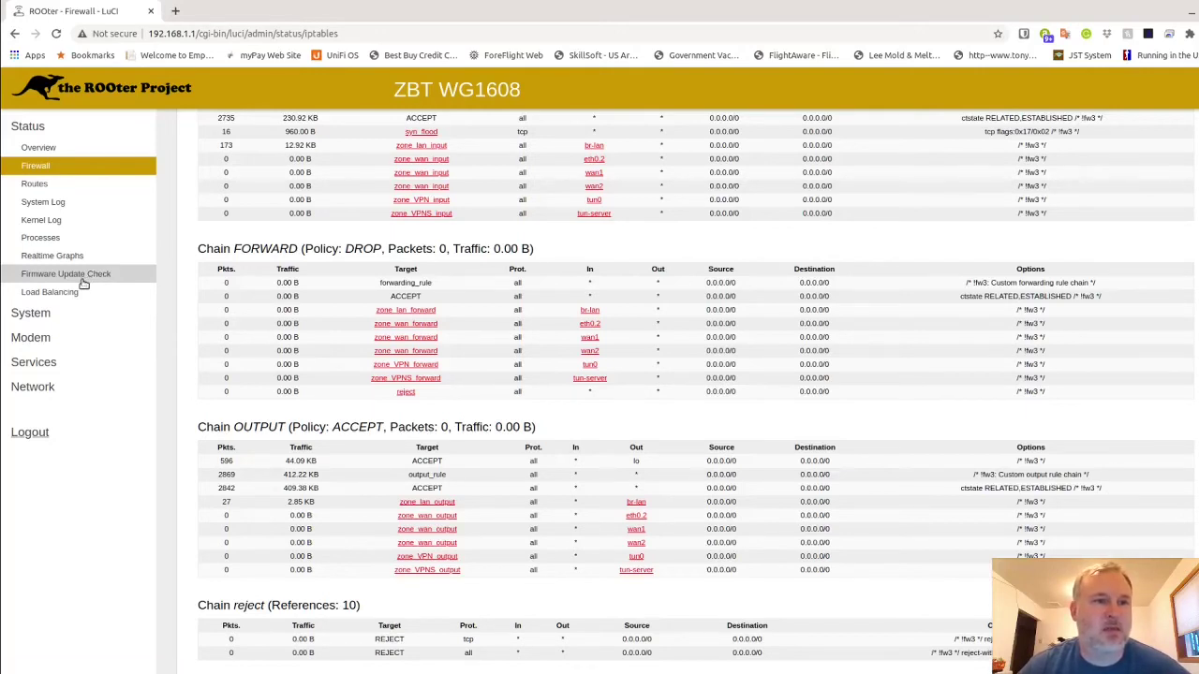
{"action": "left_click", "coordinate": [19, 292]}
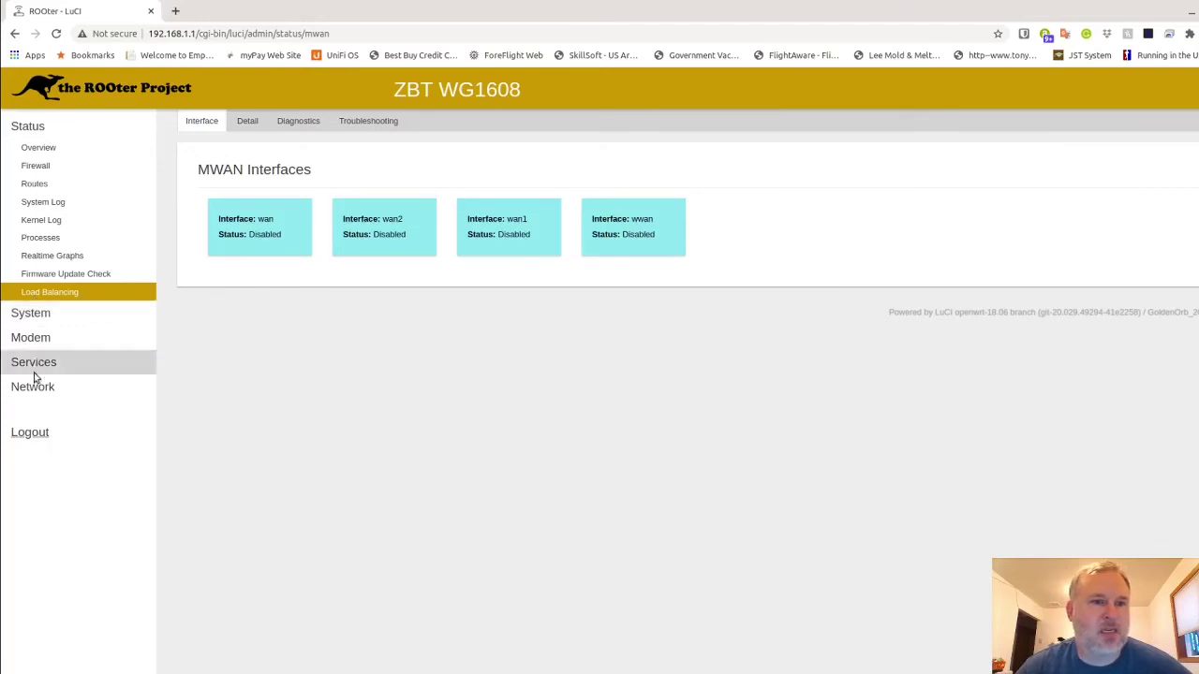
View the router's software package management page and the modem connection profiles, including the default profile
{"action": "left_click", "coordinate": [91, 312]}
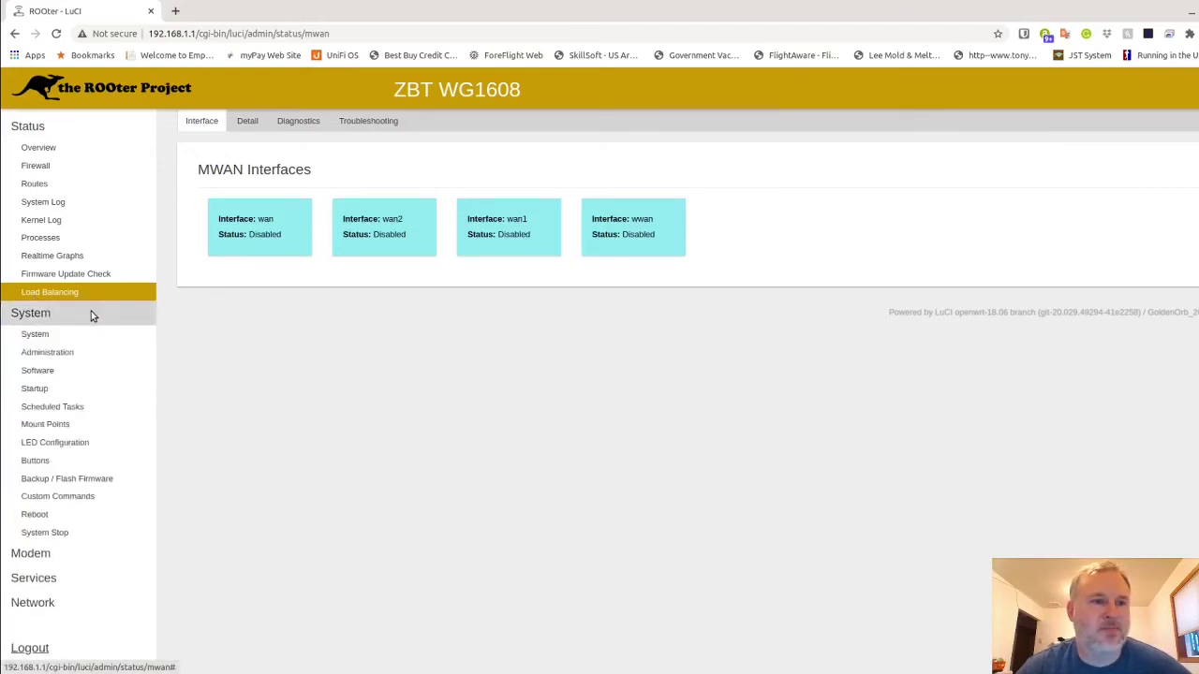
{"action": "left_click", "coordinate": [61, 375]}
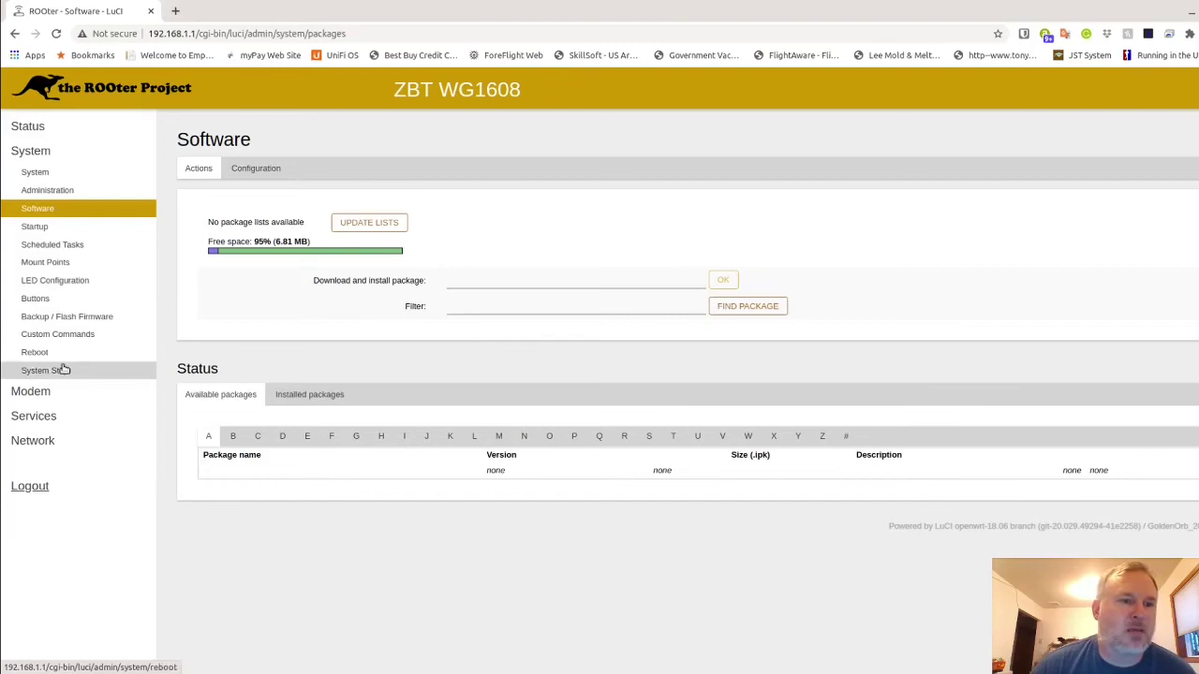
{"action": "left_click", "coordinate": [26, 400]}
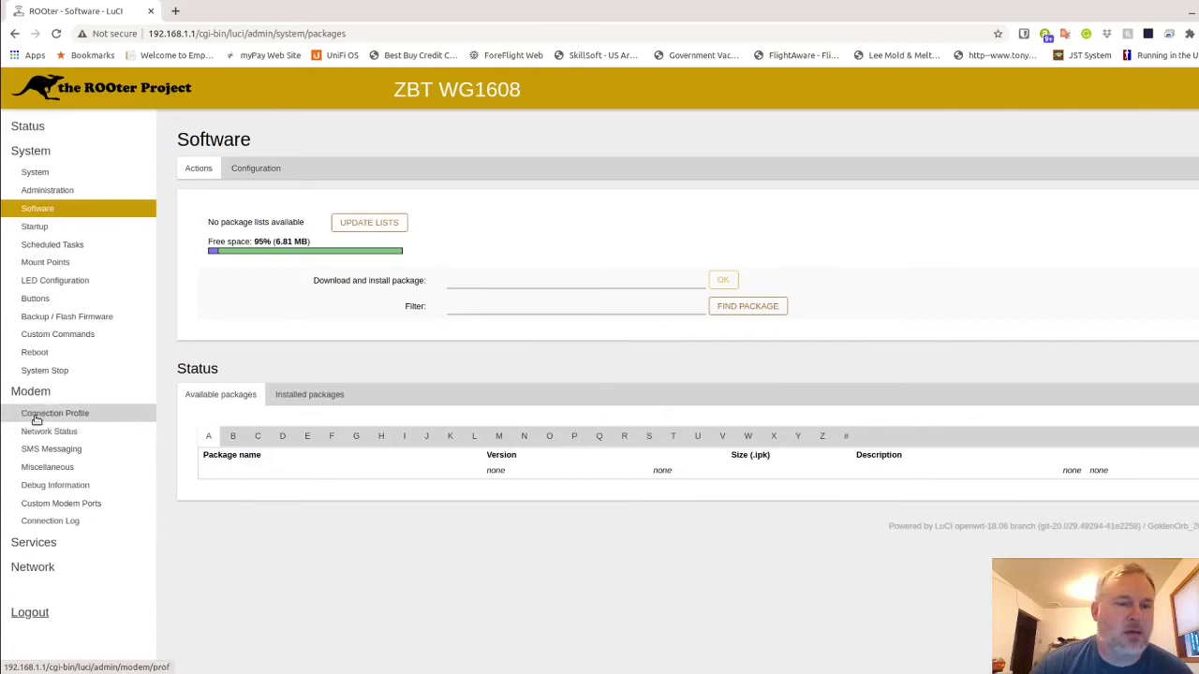
{"action": "left_click", "coordinate": [36, 418]}
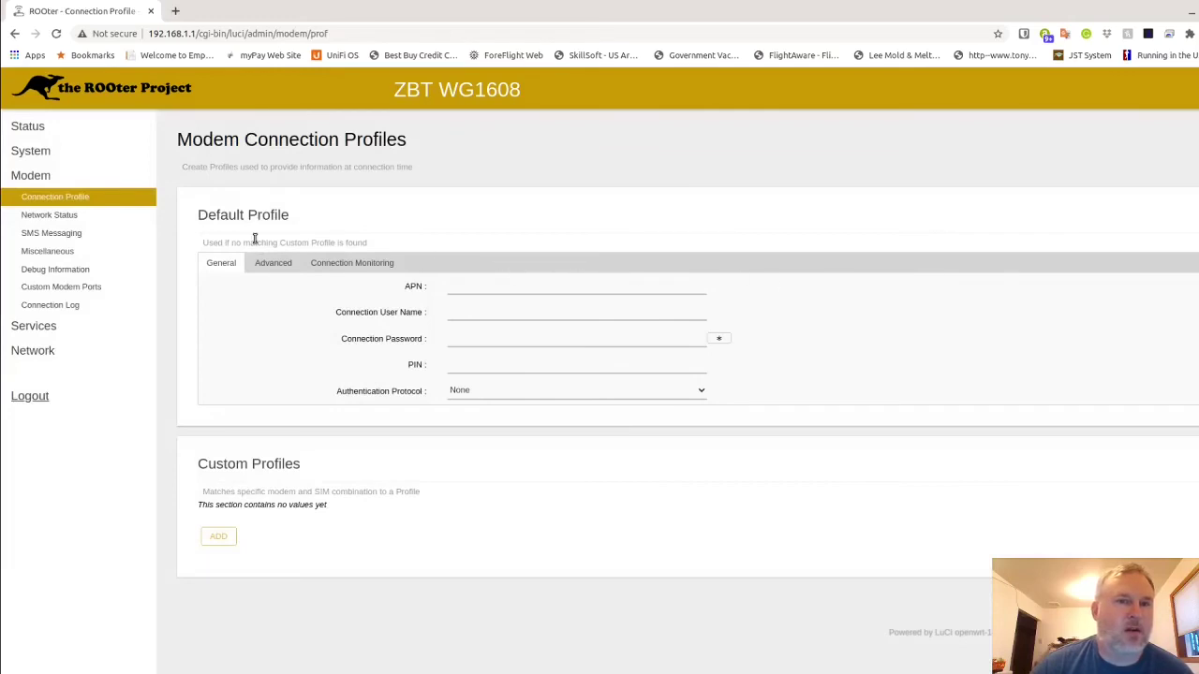
Examine the modem's network status, including its general, SIM, signal and cell information and the refresh rate
{"action": "left_click", "coordinate": [32, 214]}
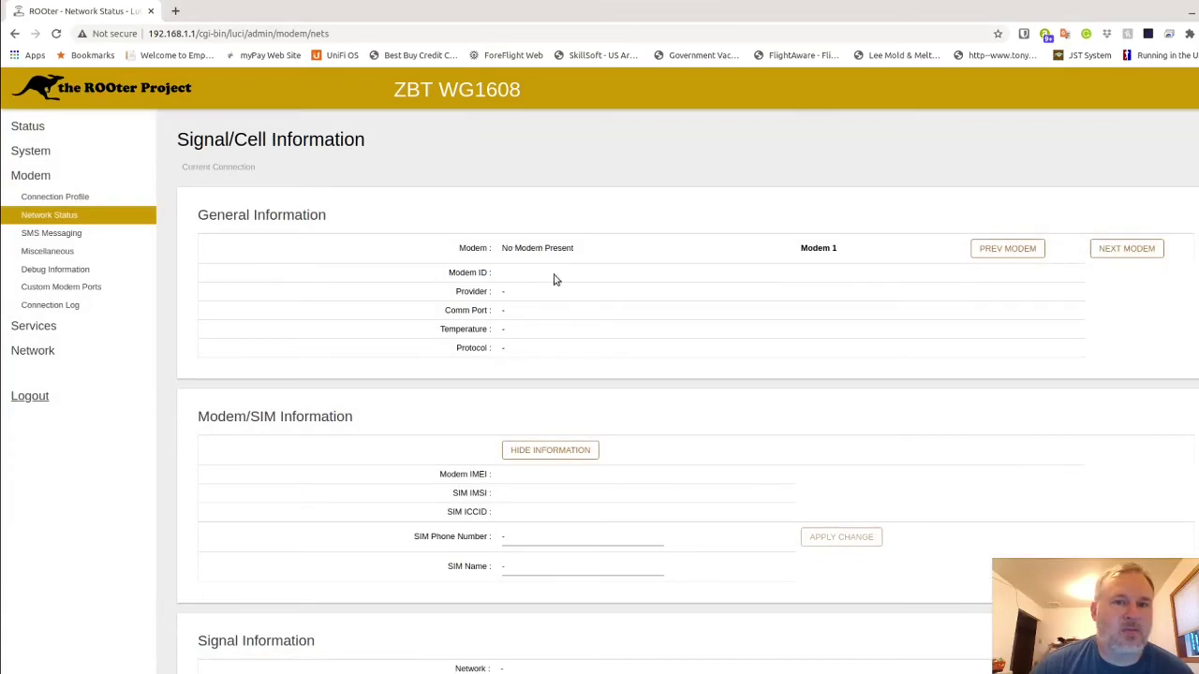
{"action": "scroll", "coordinate": [487, 375], "scroll_direction": "down", "scroll_amount": 5}
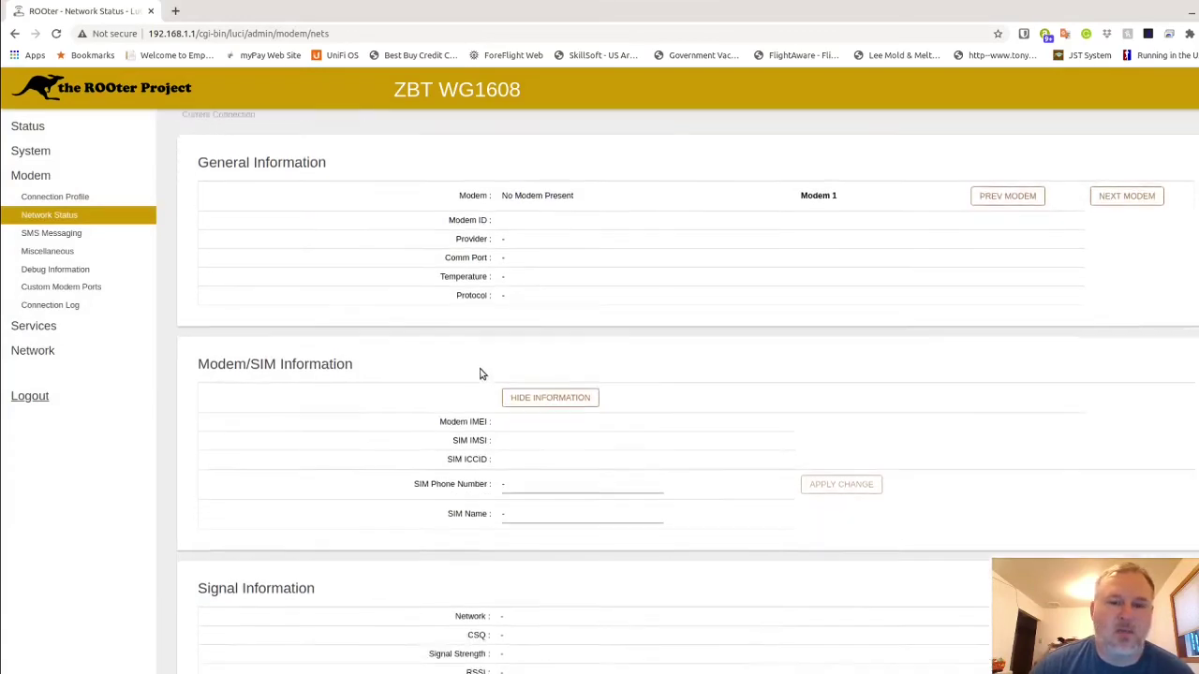
{"action": "scroll", "coordinate": [494, 422], "scroll_direction": "down", "scroll_amount": 2}
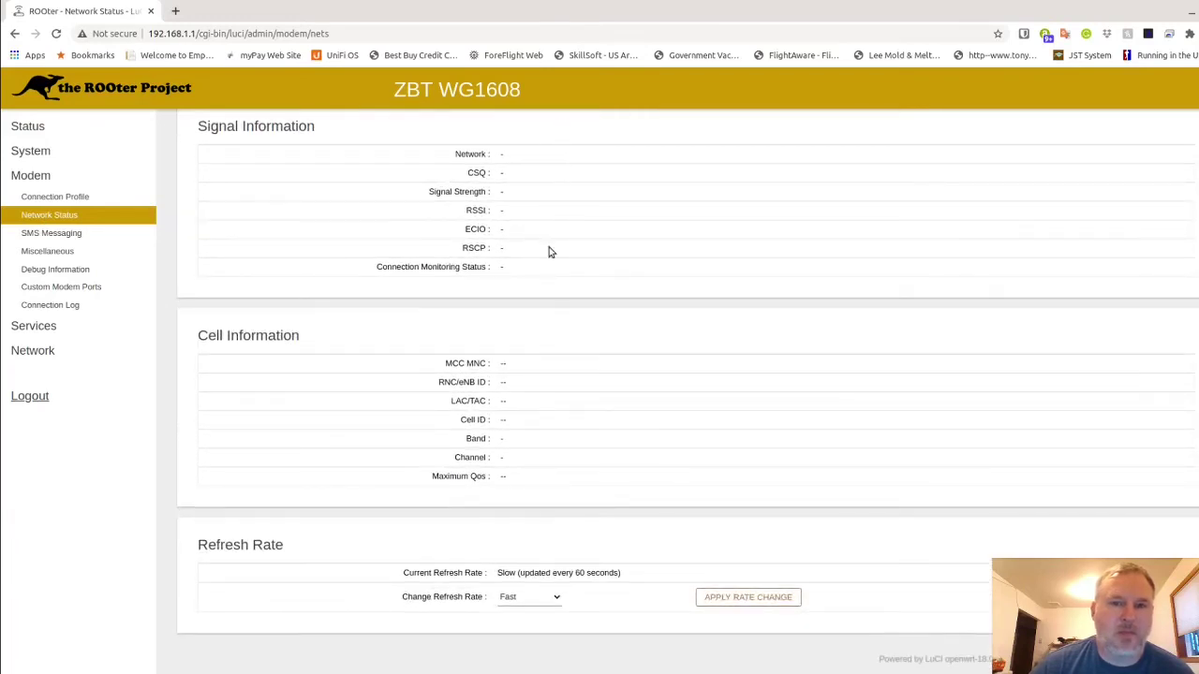
Review the modem's SMS messaging page down to the sending section and view the miscellaneous modem features
{"action": "left_click", "coordinate": [85, 233]}
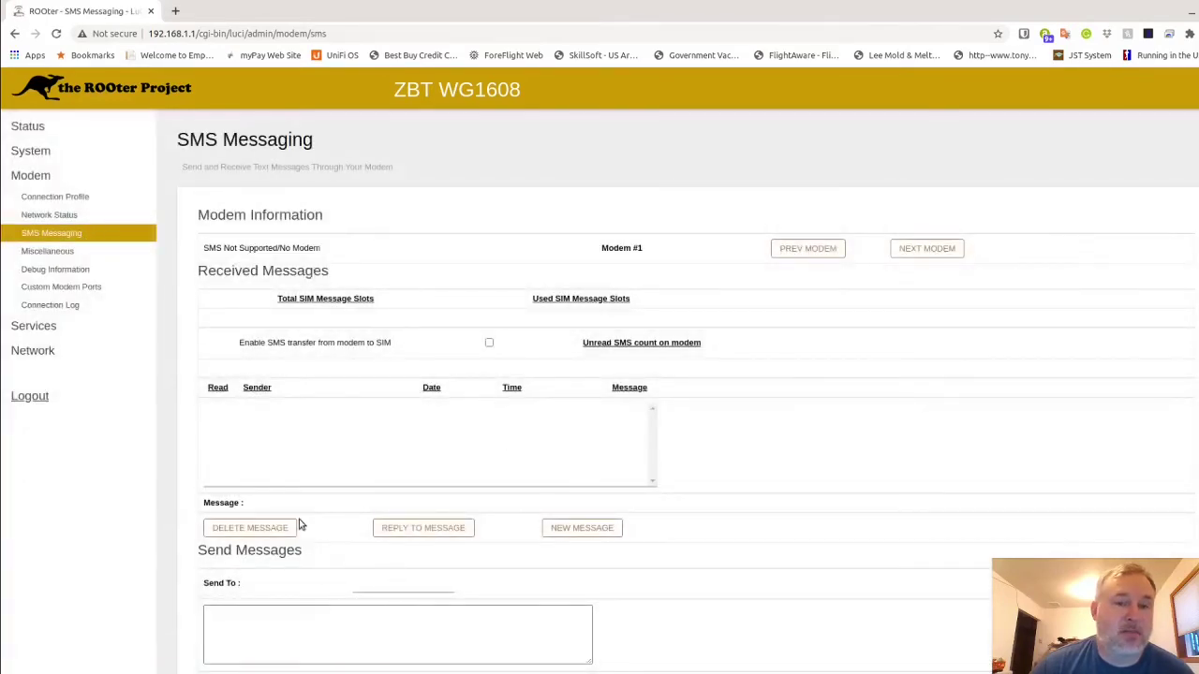
{"action": "scroll", "coordinate": [300, 521], "scroll_direction": "down", "scroll_amount": 2}
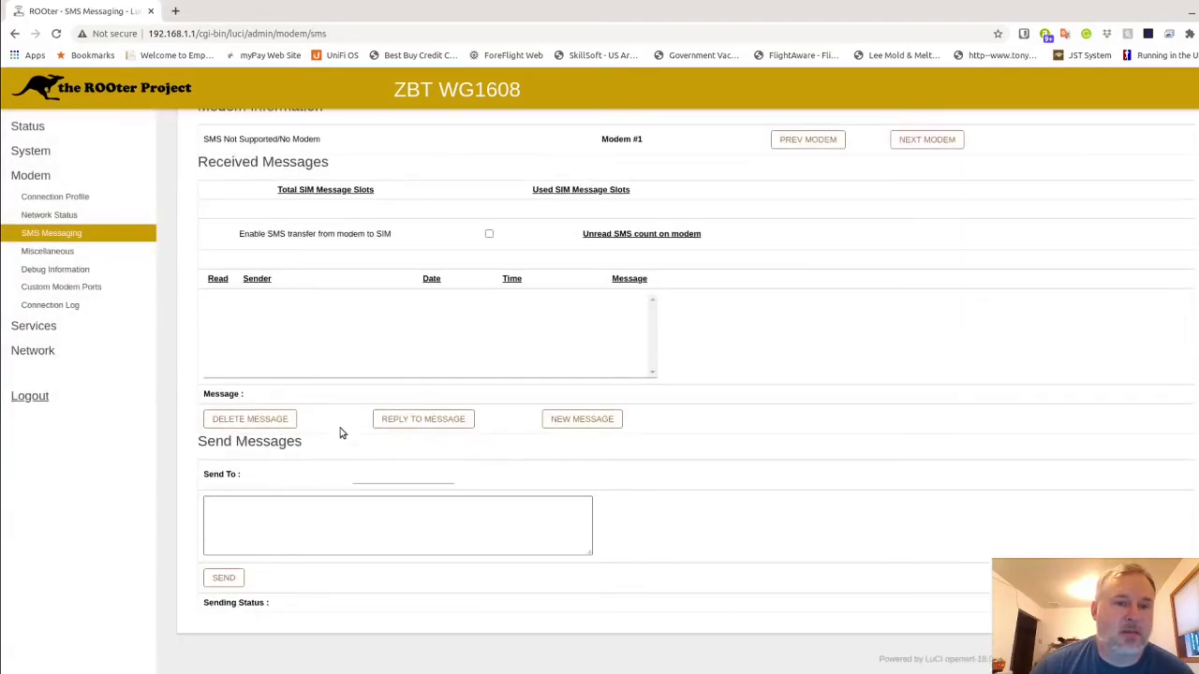
{"action": "left_click", "coordinate": [47, 253]}
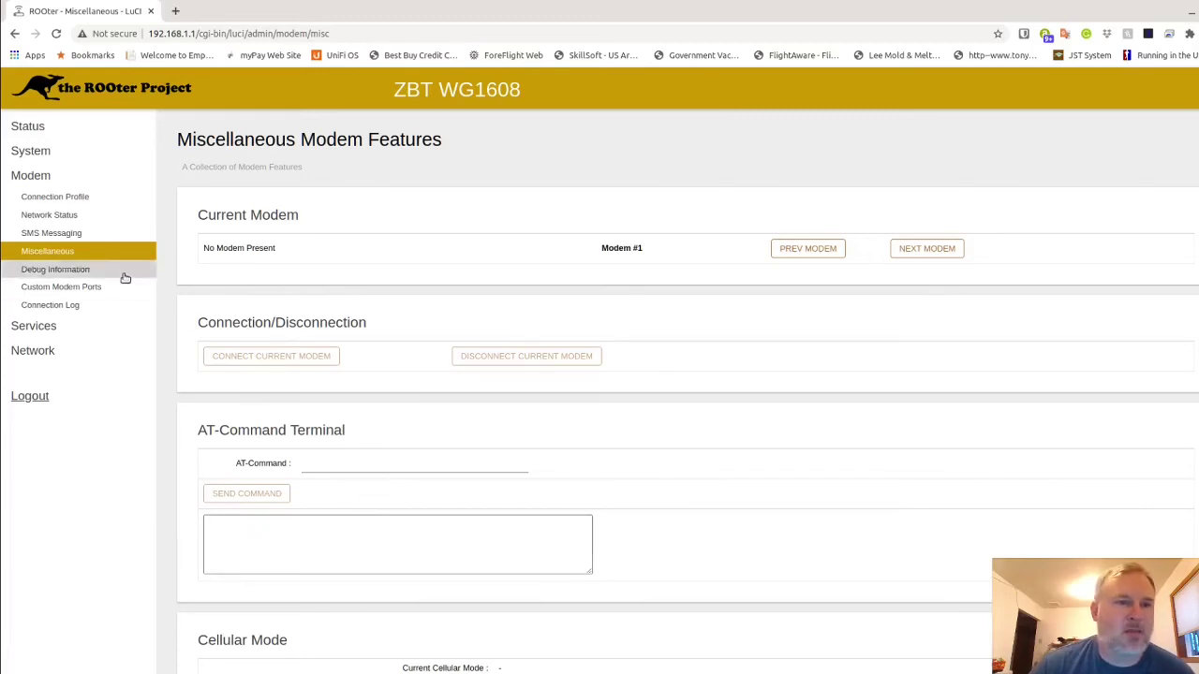
Examine the modem debug information, covering the AT-command execution log and the full list of USB device information
{"action": "left_click", "coordinate": [86, 275]}
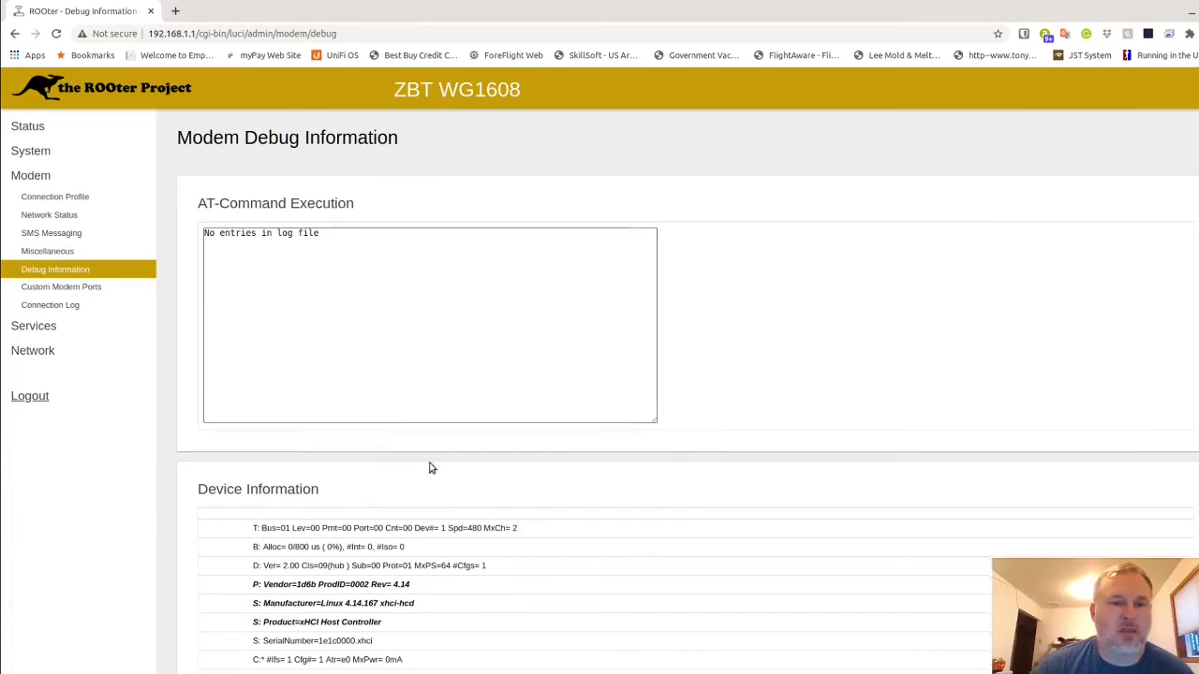
{"action": "scroll", "coordinate": [412, 456], "scroll_direction": "down", "scroll_amount": 5}
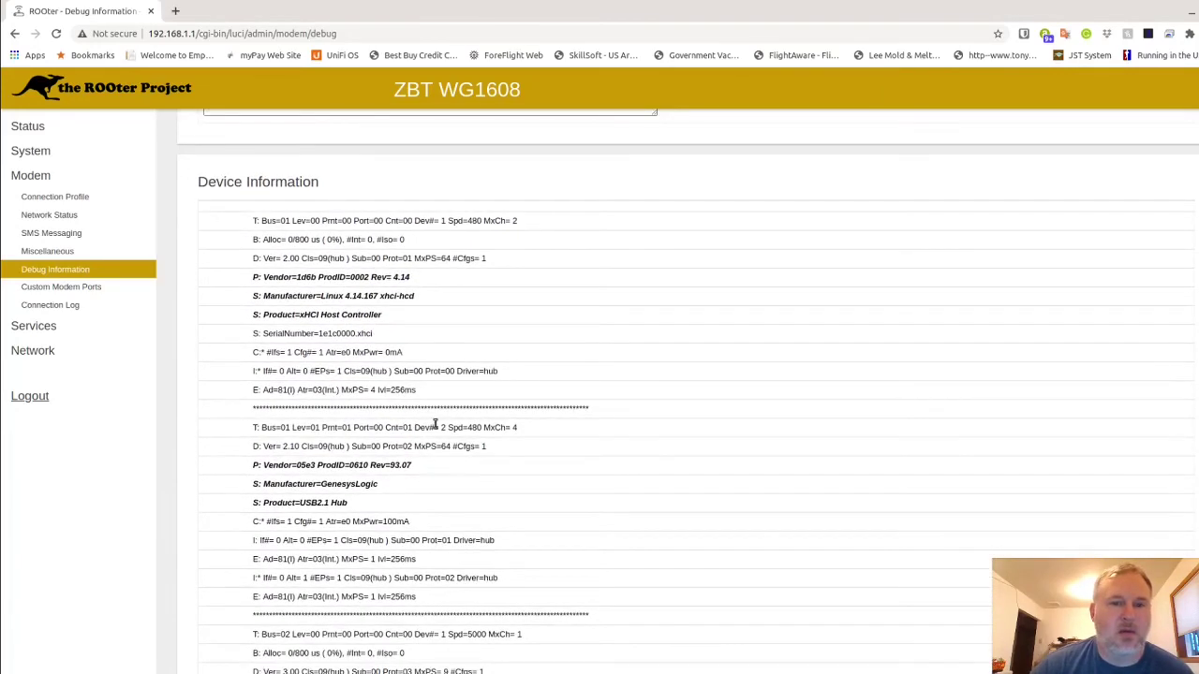
{"action": "scroll", "coordinate": [421, 420], "scroll_direction": "down", "scroll_amount": 4}
{"action": "scroll", "coordinate": [421, 419], "scroll_direction": "down", "scroll_amount": 3}
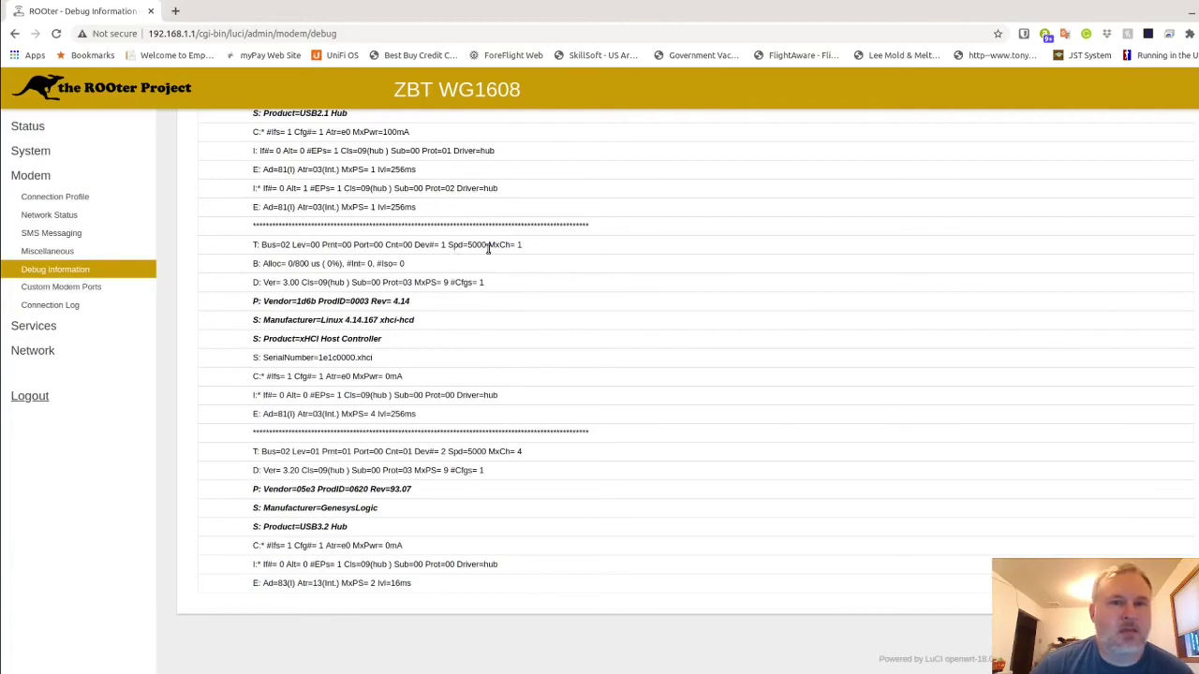
{"action": "scroll", "coordinate": [562, 409], "scroll_direction": "up", "scroll_amount": 3}
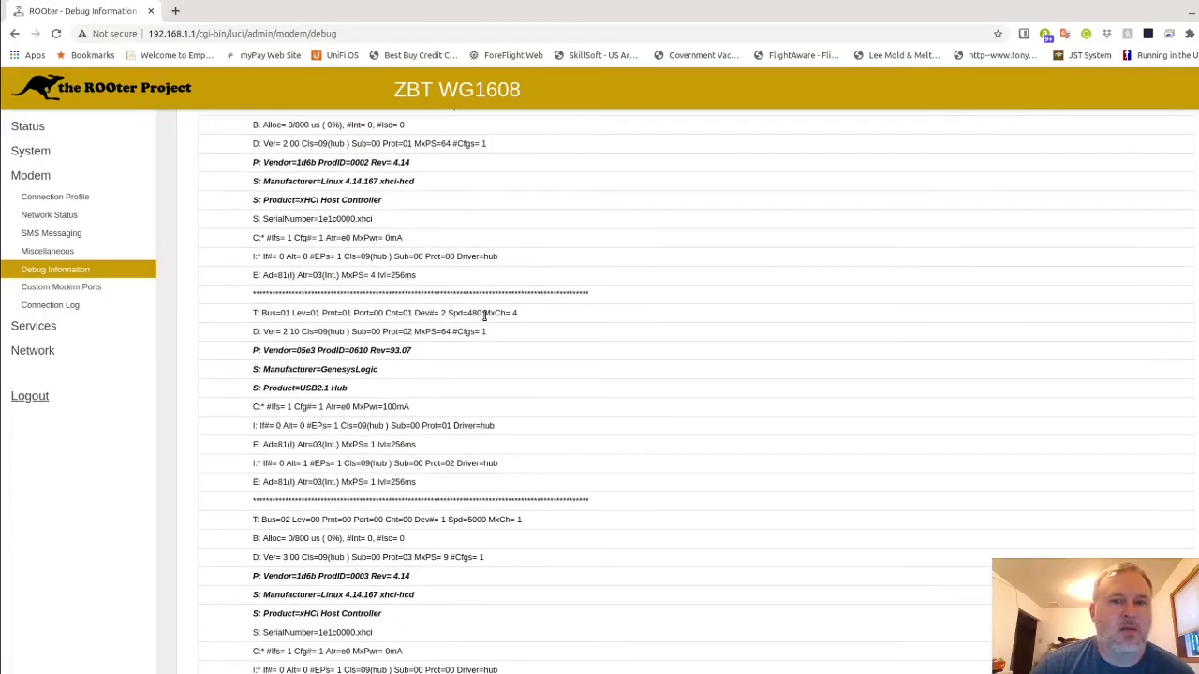
View the custom modem port settings and the modem connection log
{"action": "left_click", "coordinate": [58, 290]}
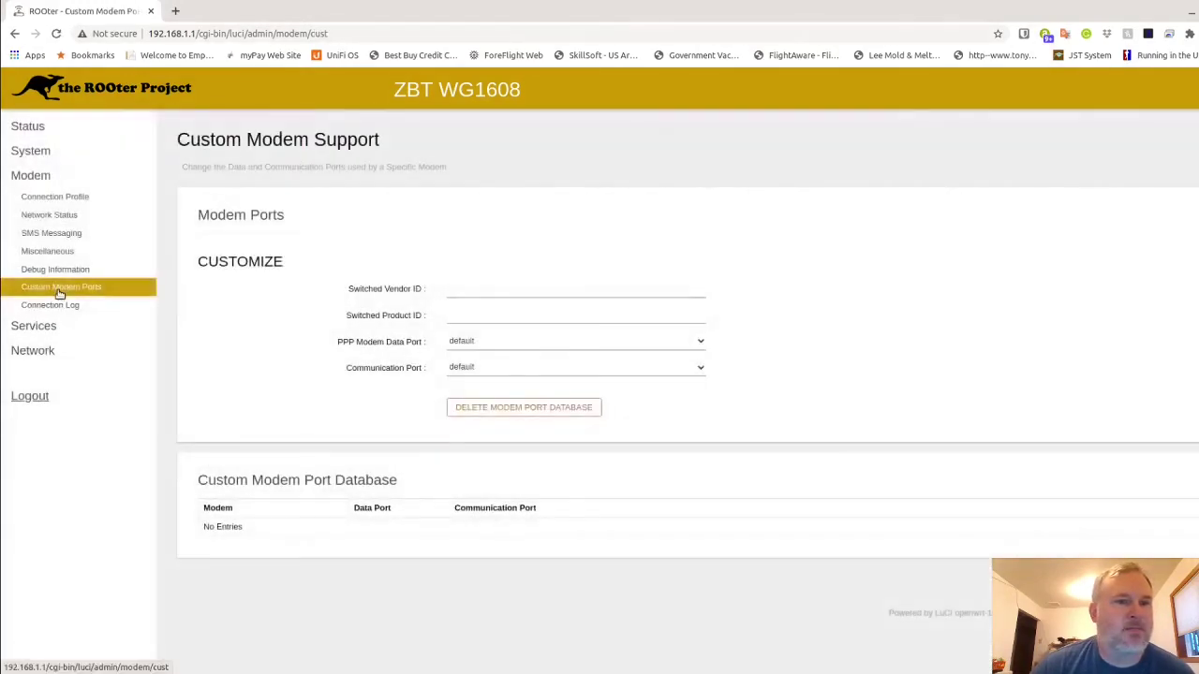
{"action": "left_click", "coordinate": [53, 304]}
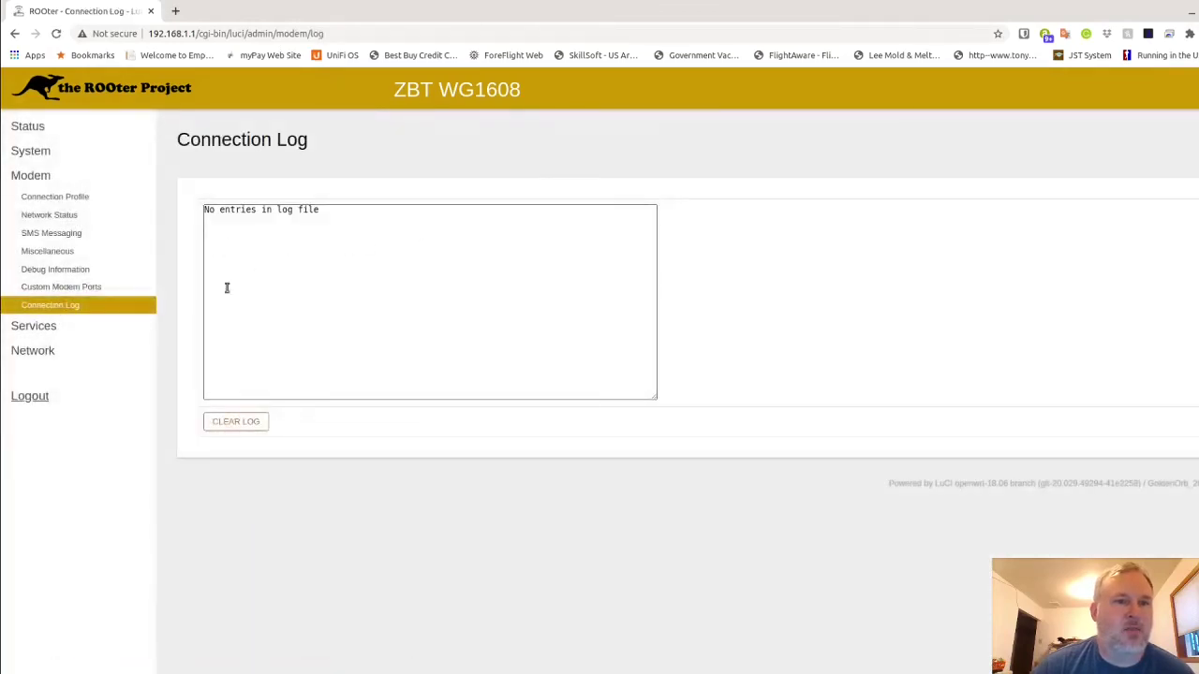
Look over the available service and network pages and view the wireless overview
{"action": "left_click", "coordinate": [35, 328]}
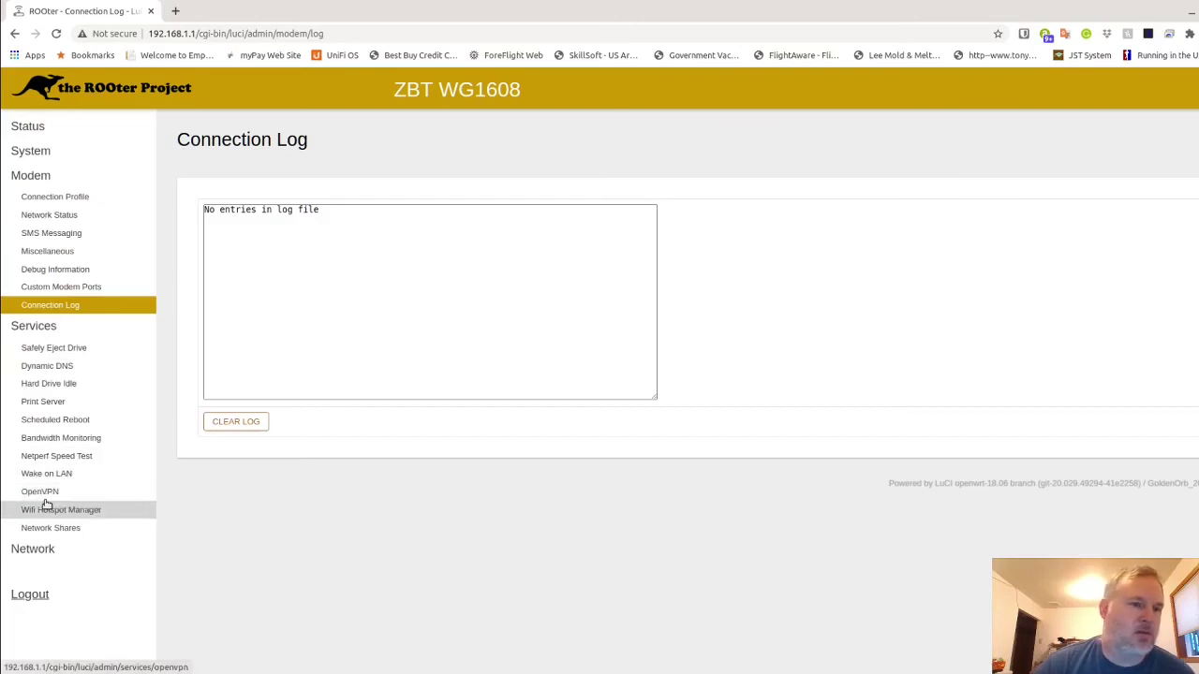
{"action": "left_click", "coordinate": [28, 553]}
{"action": "scroll", "coordinate": [93, 502], "scroll_direction": "down", "scroll_amount": 3}
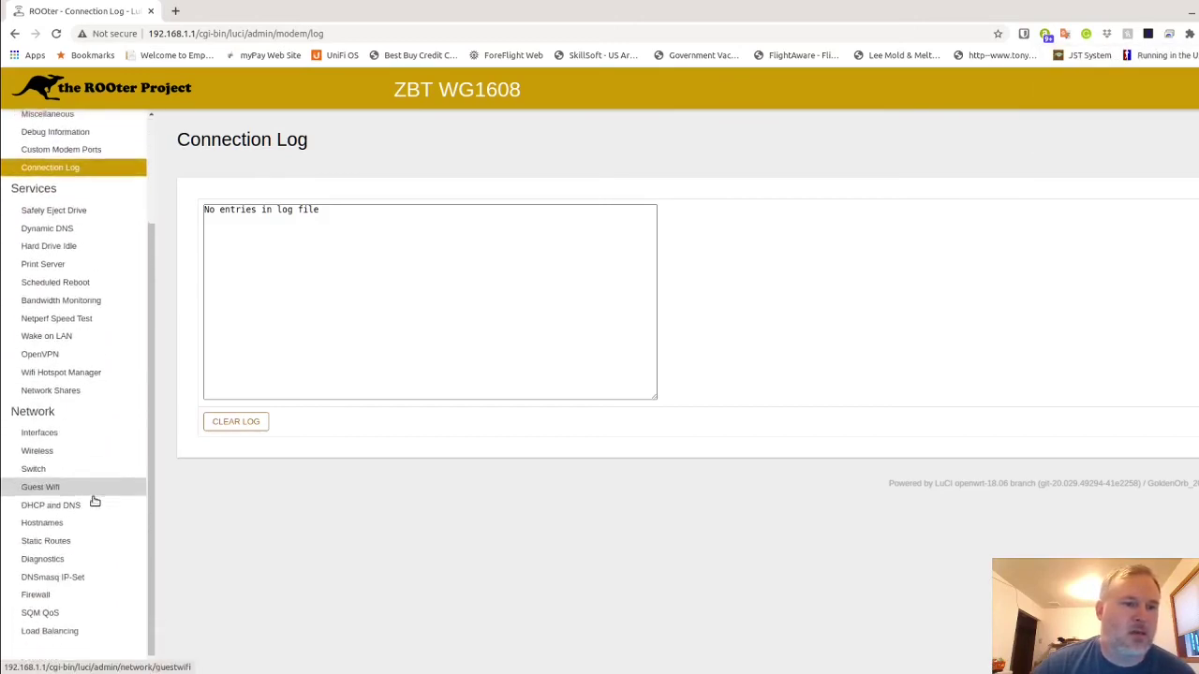
{"action": "left_click", "coordinate": [39, 447]}
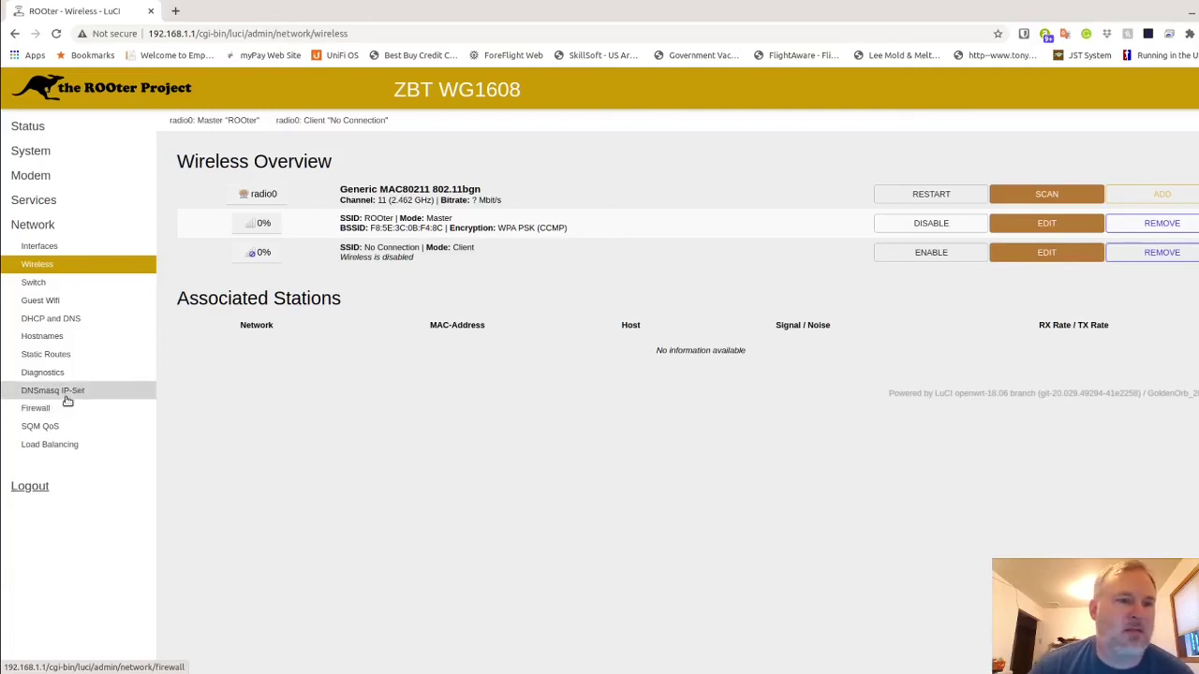
Return to the system's software package management page
{"action": "left_click", "coordinate": [35, 154]}
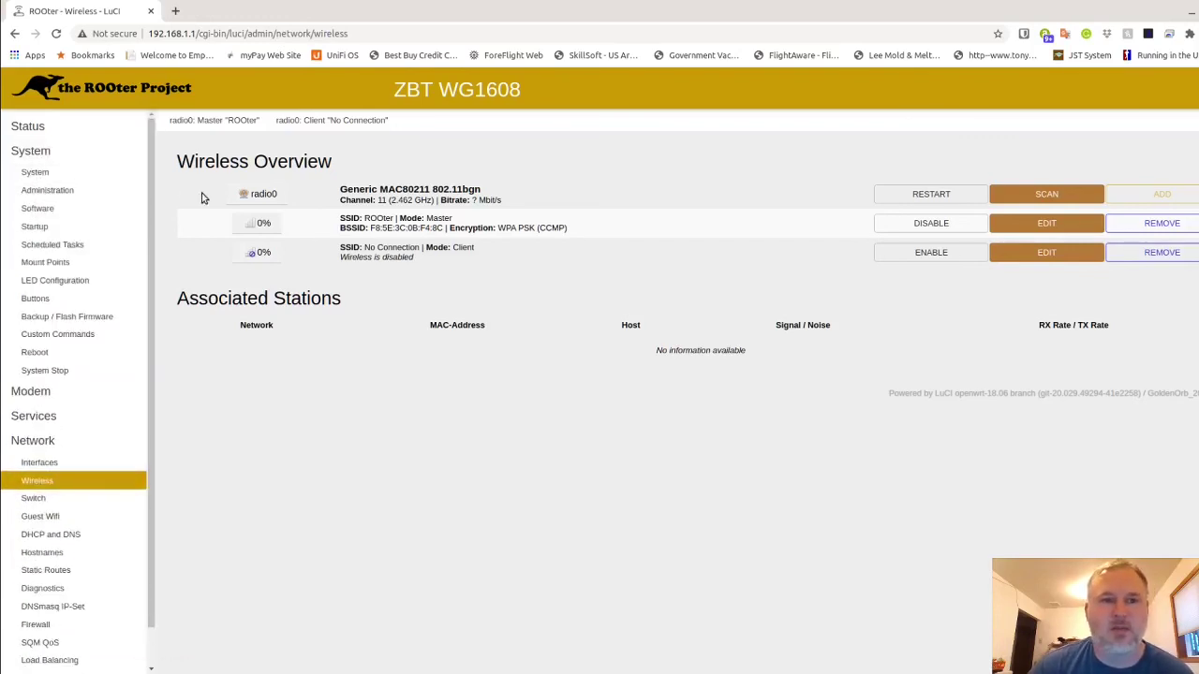
{"action": "left_click", "coordinate": [68, 208]}
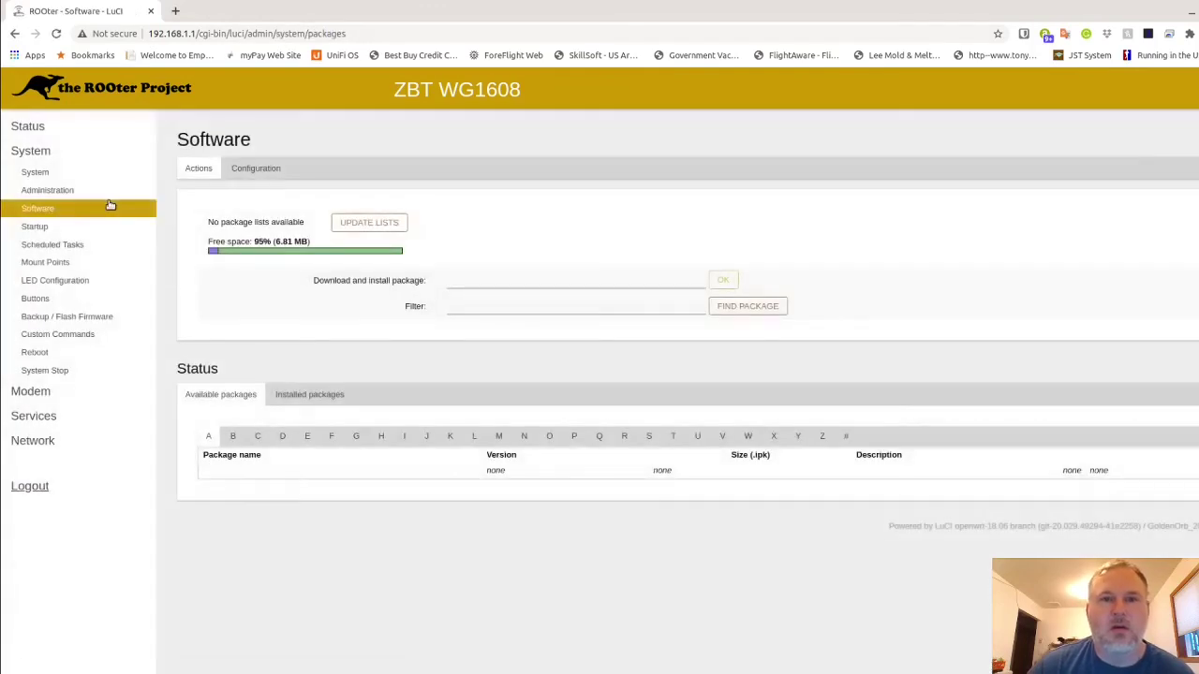